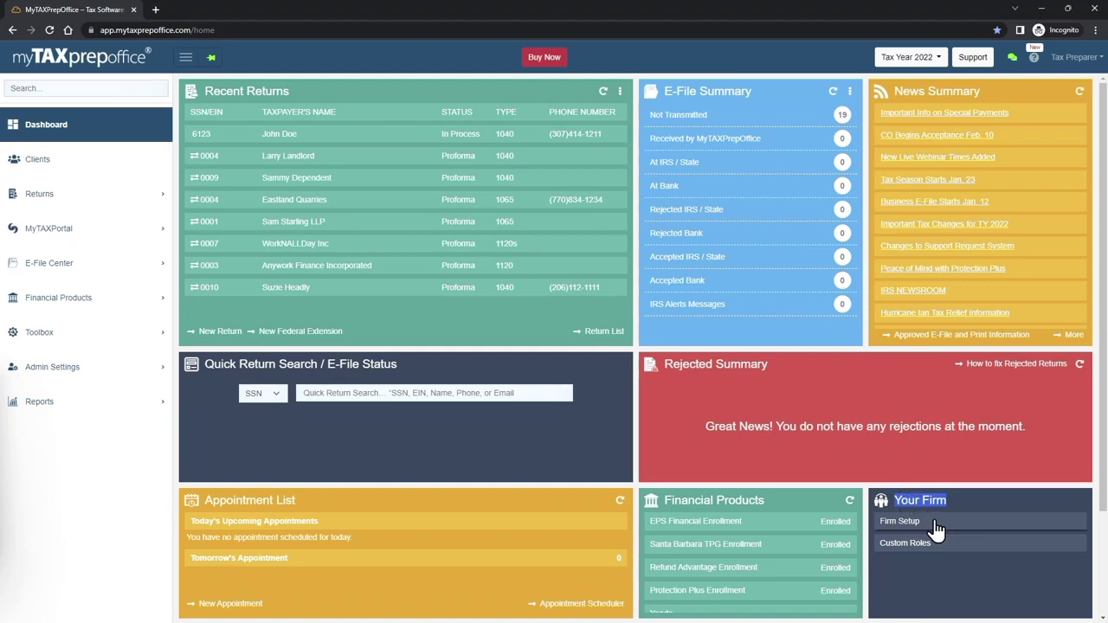
Open Firm Setup and review its Firm & License, Location and User sections.
{"action": "left_click", "coordinate": [934, 523]}
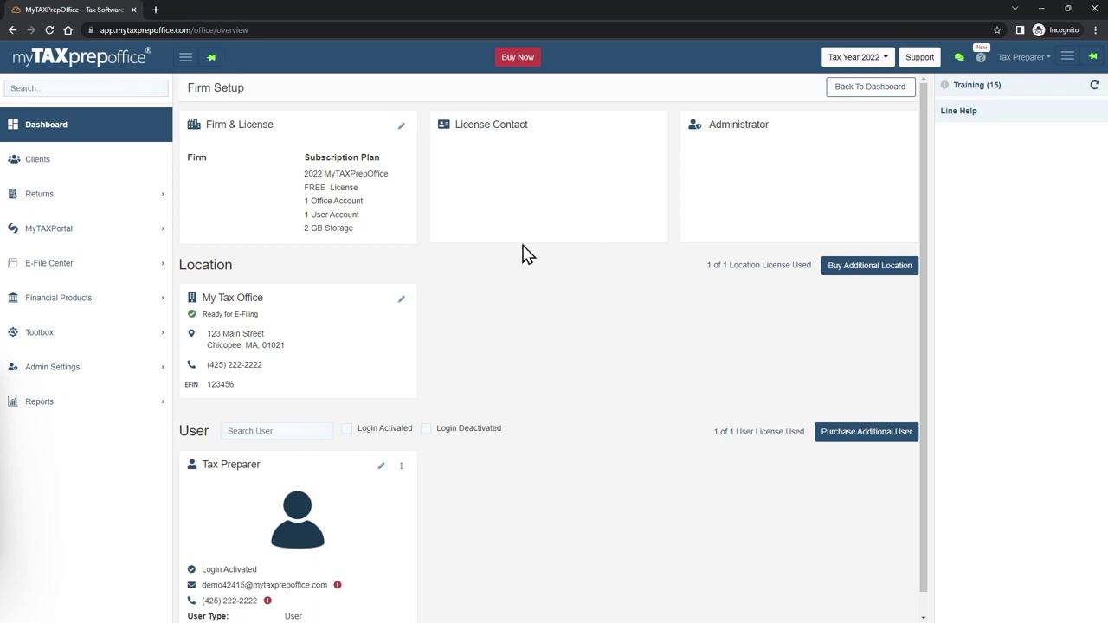
{"action": "left_click_drag", "start_coordinate": [283, 130], "coordinate": [209, 132]}
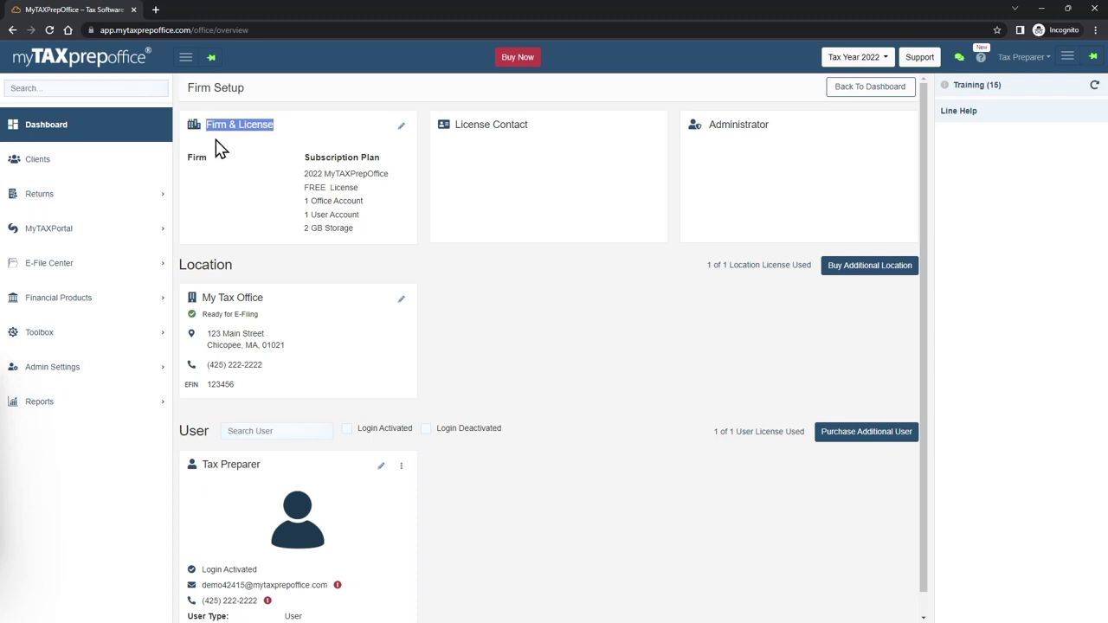
{"action": "scroll", "coordinate": [295, 167], "scroll_direction": "down", "scroll_amount": 1}
{"action": "left_click_drag", "start_coordinate": [249, 241], "coordinate": [179, 254]}
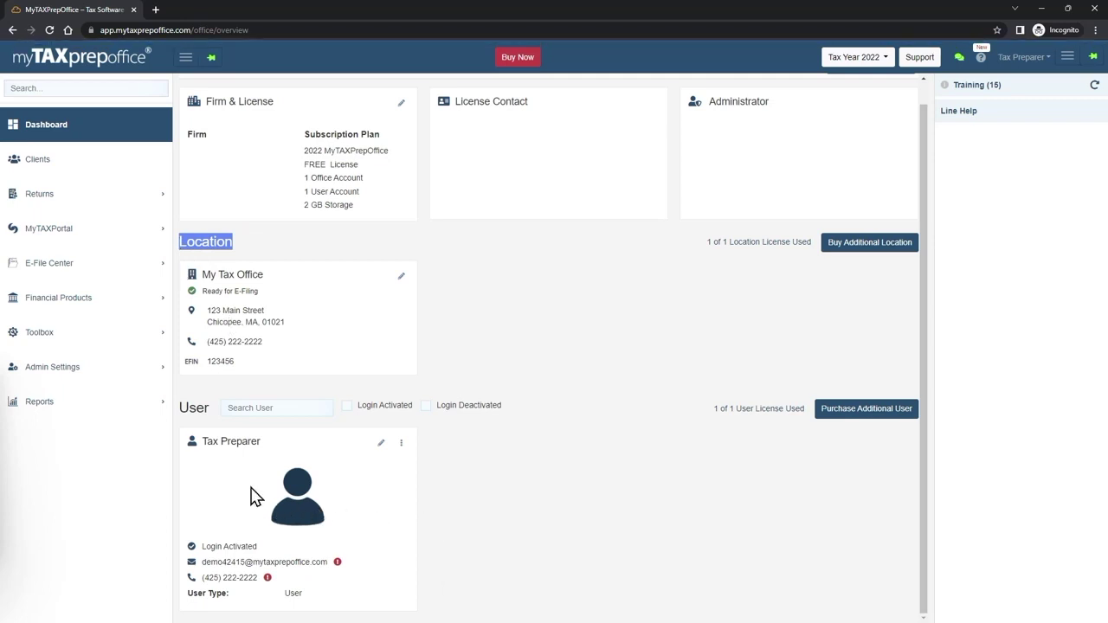
{"action": "left_click_drag", "start_coordinate": [183, 414], "coordinate": [208, 416]}
{"action": "left_click", "coordinate": [215, 421]}
{"action": "double_click", "coordinate": [212, 419]}
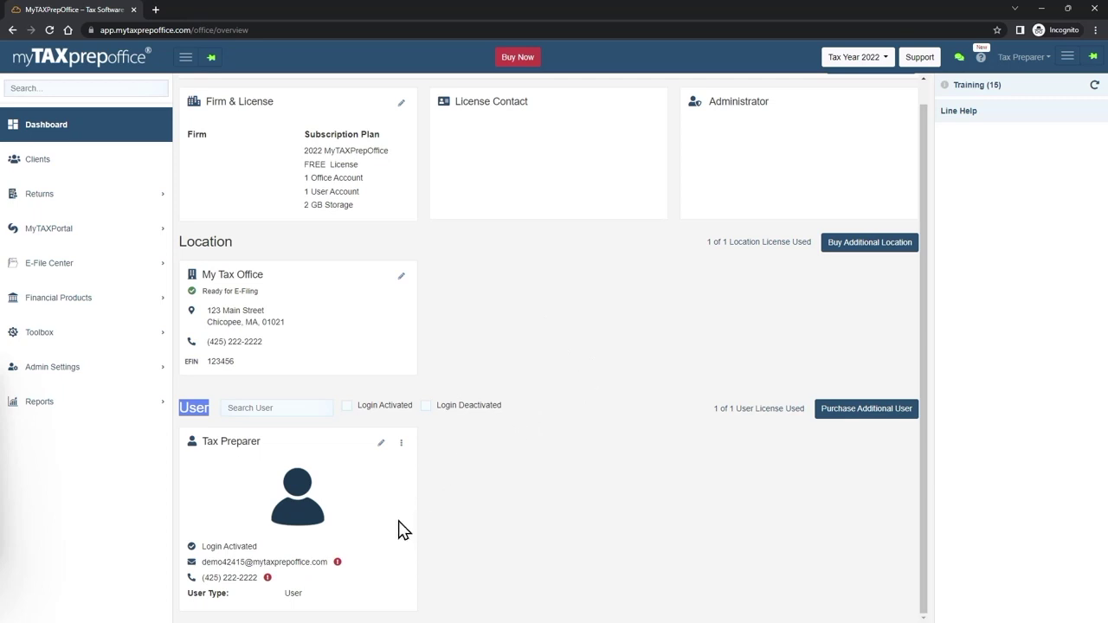
Open the existing user's profile for editing and review its user type, contact, role, preparer and ERO fields.
{"action": "left_click", "coordinate": [381, 447]}
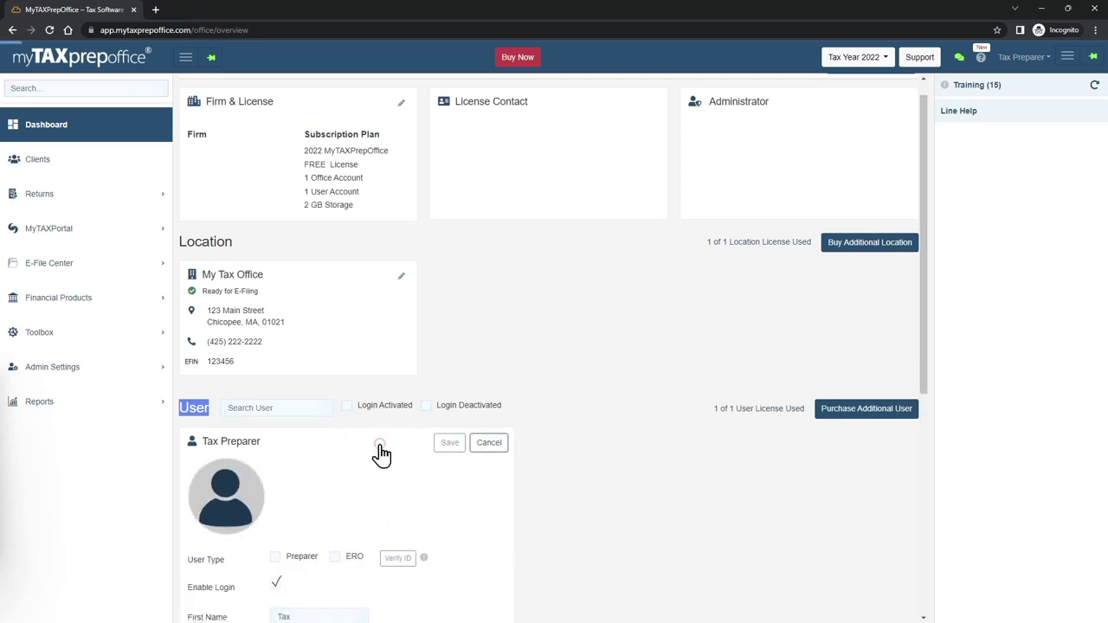
{"action": "scroll", "coordinate": [383, 453], "scroll_direction": "down", "scroll_amount": 1}
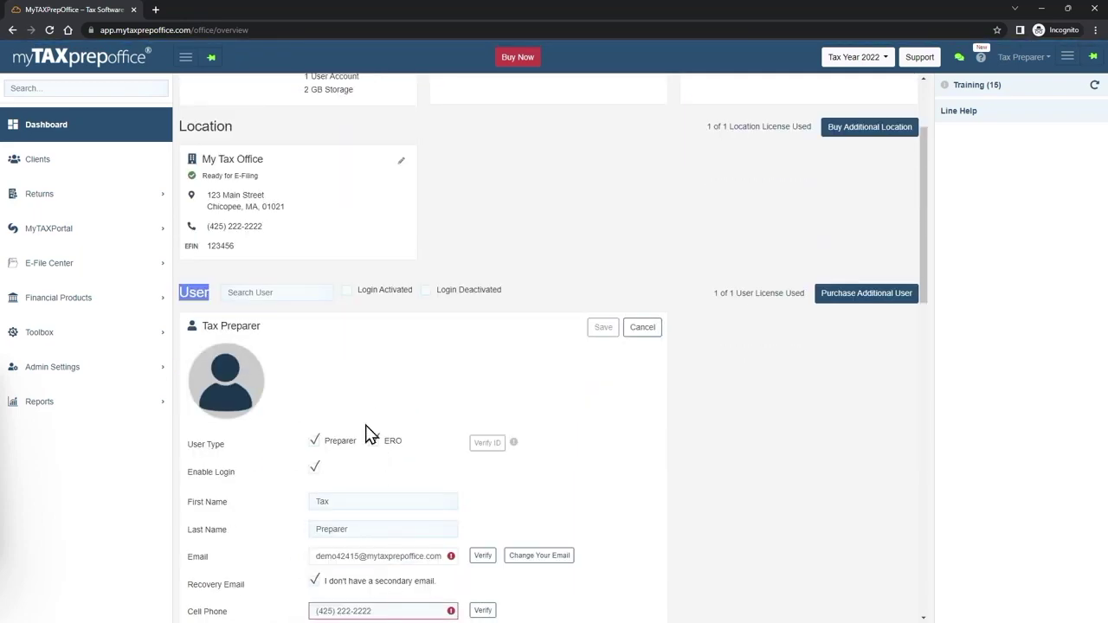
{"action": "scroll", "coordinate": [367, 432], "scroll_direction": "down", "scroll_amount": 1}
{"action": "scroll", "coordinate": [369, 429], "scroll_direction": "down", "scroll_amount": 2}
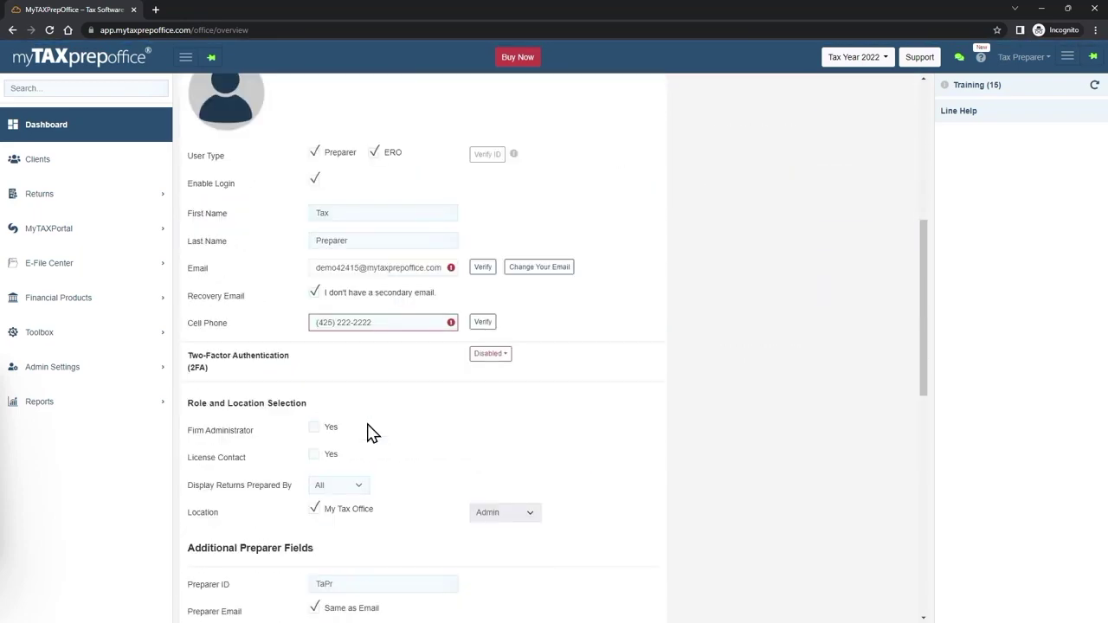
{"action": "scroll", "coordinate": [372, 433], "scroll_direction": "down", "scroll_amount": 3}
{"action": "scroll", "coordinate": [372, 433], "scroll_direction": "down", "scroll_amount": 3}
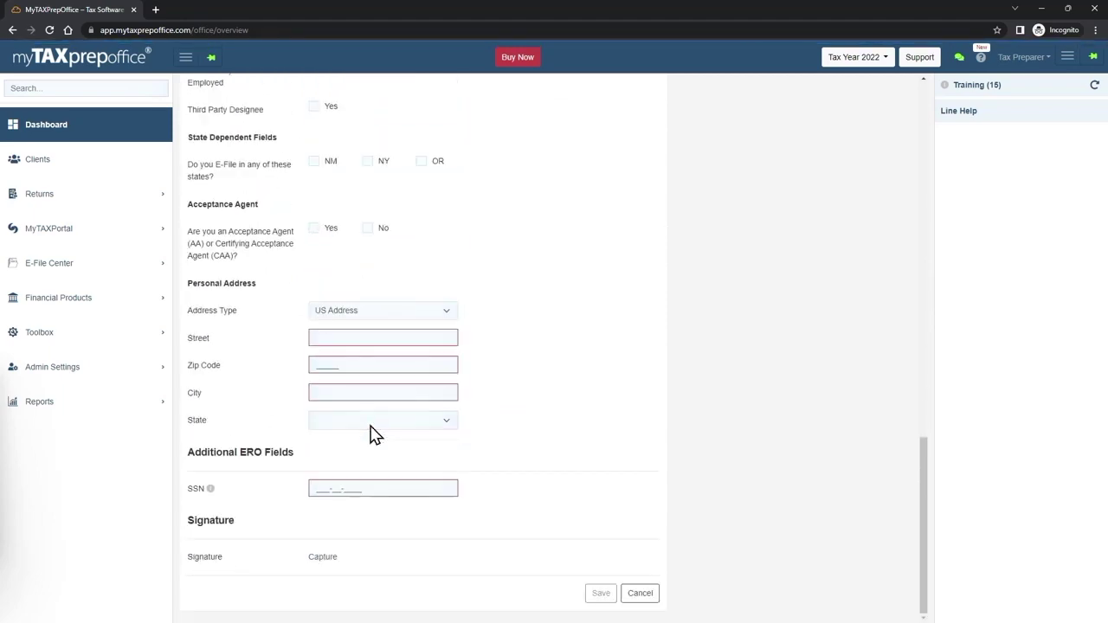
{"action": "scroll", "coordinate": [373, 433], "scroll_direction": "up", "scroll_amount": 8}
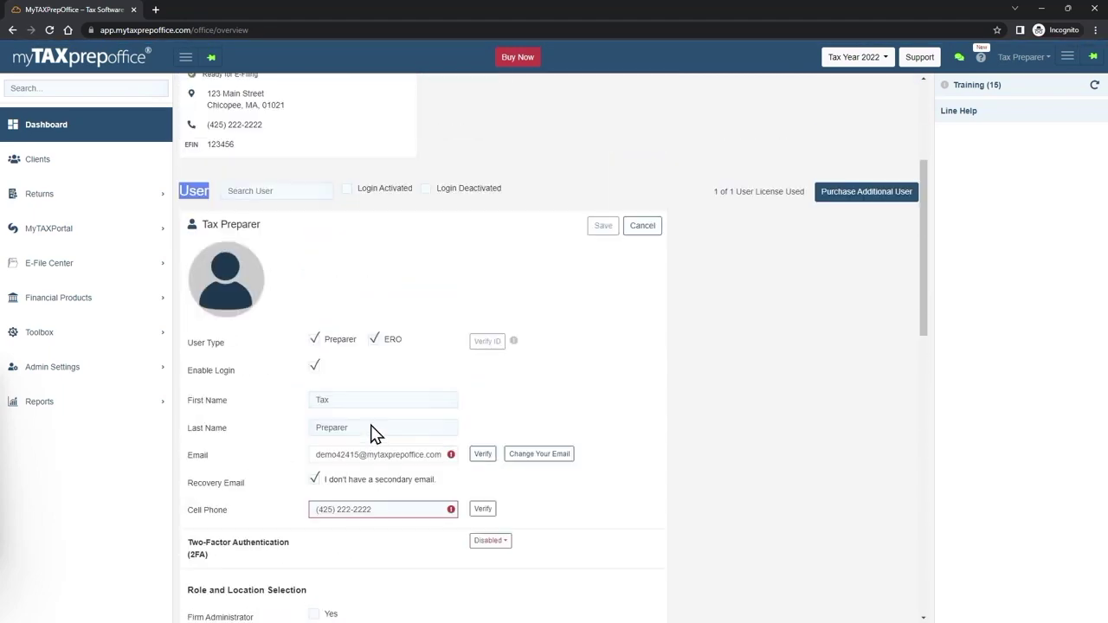
{"action": "left_click", "coordinate": [479, 351]}
Check the office location's e-filing status and review the firm, location and user sections with their options for buying additional licenses.
{"action": "scroll", "coordinate": [424, 285], "scroll_direction": "up", "scroll_amount": 1}
{"action": "left_click_drag", "start_coordinate": [263, 191], "coordinate": [208, 195]}
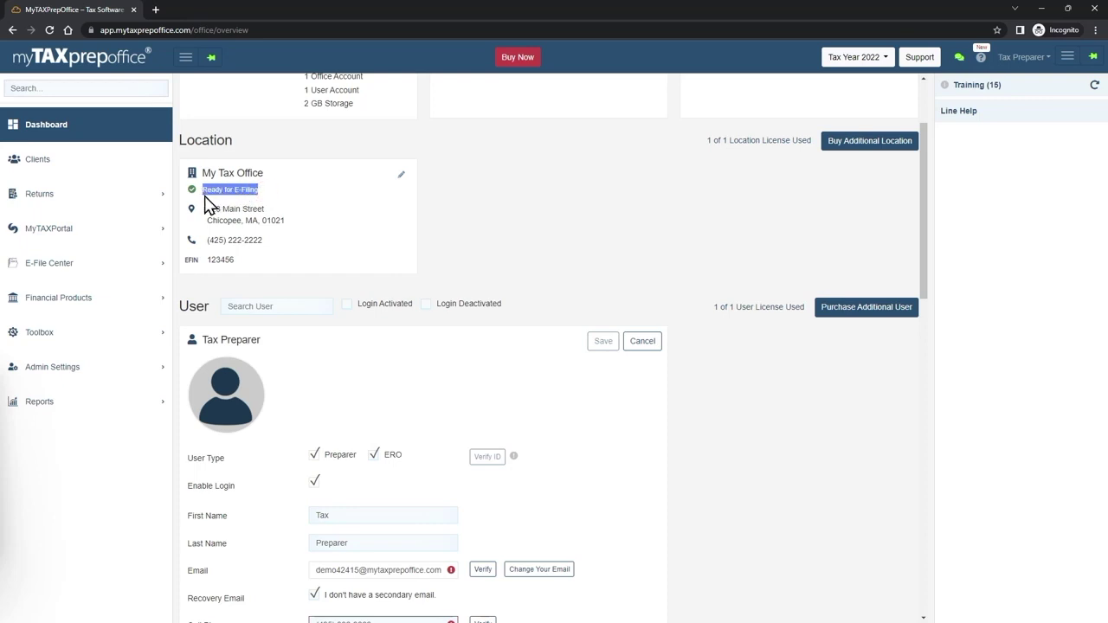
{"action": "scroll", "coordinate": [234, 207], "scroll_direction": "up", "scroll_amount": 1}
{"action": "left_click_drag", "start_coordinate": [247, 254], "coordinate": [192, 259]}
{"action": "scroll", "coordinate": [194, 261], "scroll_direction": "up", "scroll_amount": 1}
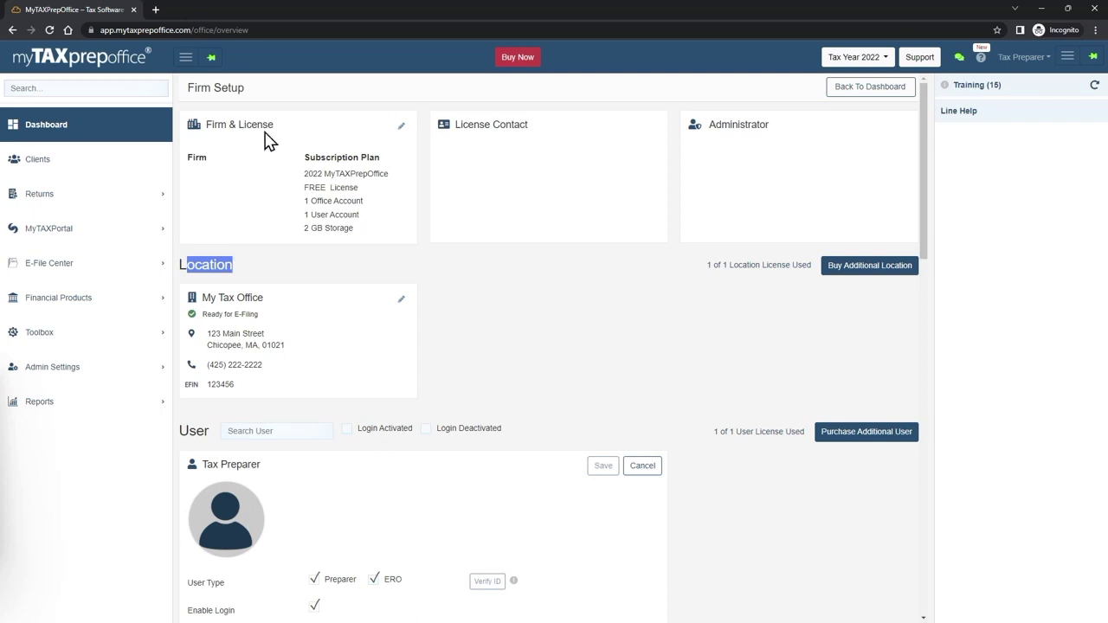
{"action": "left_click", "coordinate": [263, 263]}
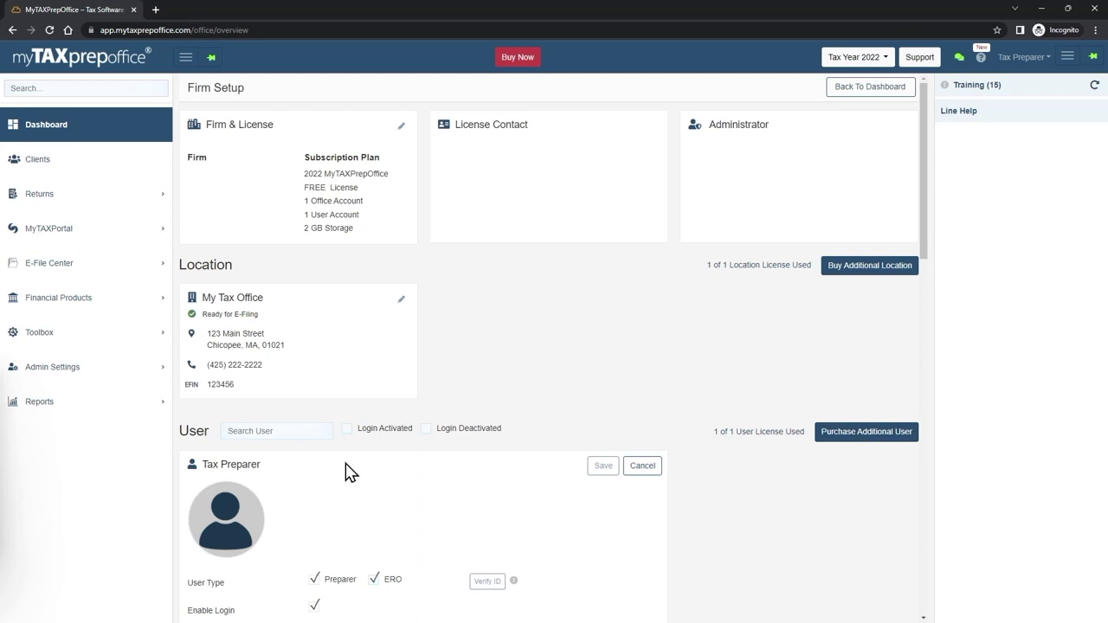
{"action": "left_click_drag", "start_coordinate": [176, 441], "coordinate": [212, 440]}
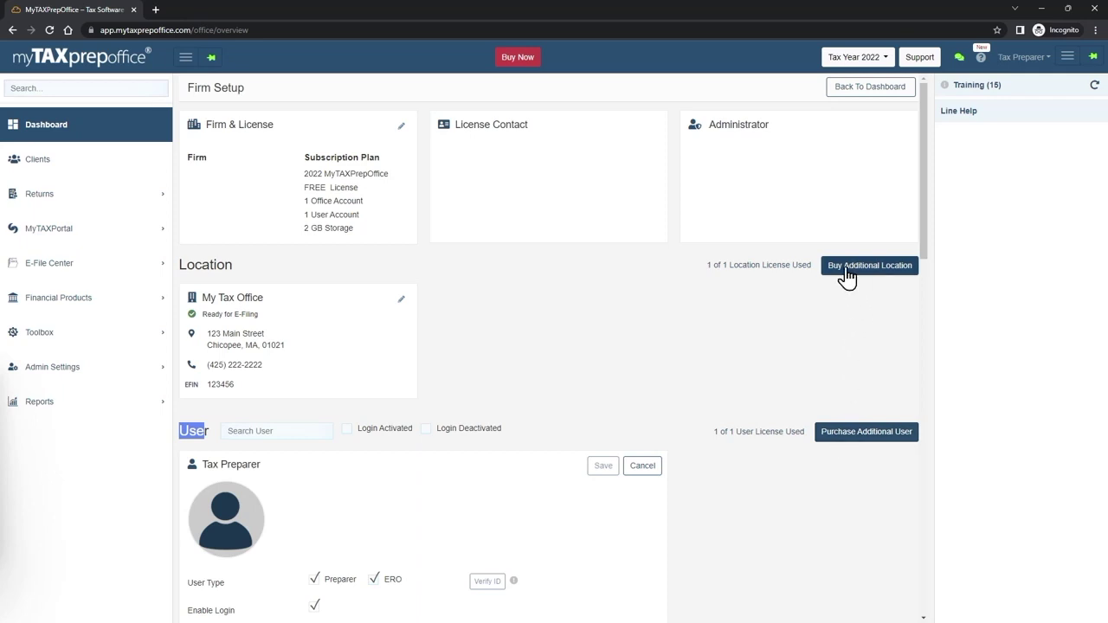
{"action": "left_click", "coordinate": [515, 301]}
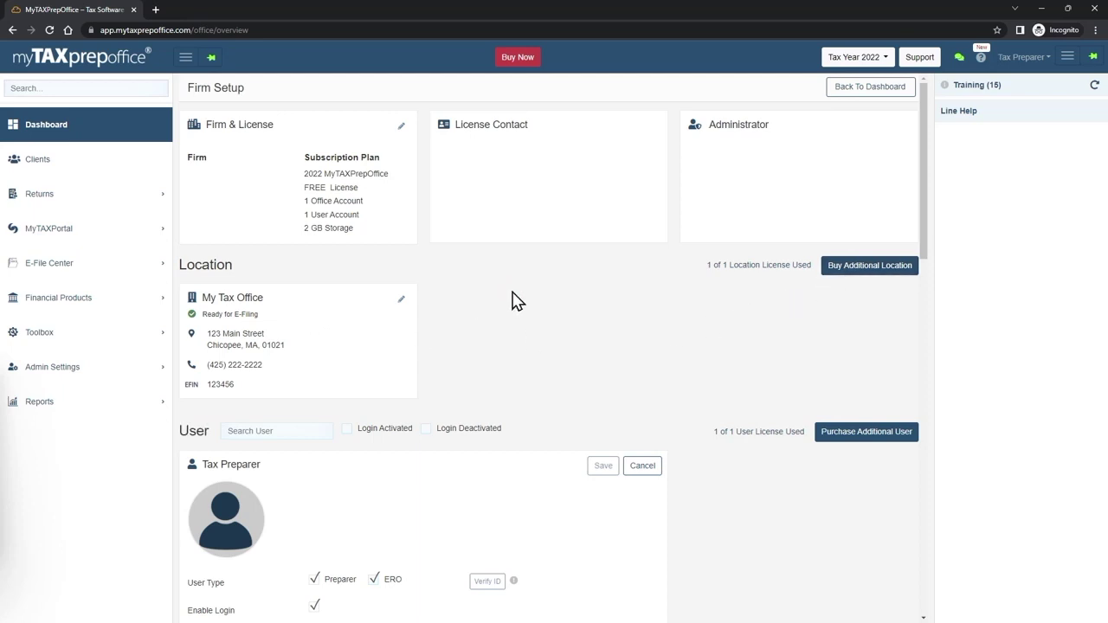
Return to the dashboard and open the MyTAXPortal settings.
{"action": "left_click", "coordinate": [53, 57]}
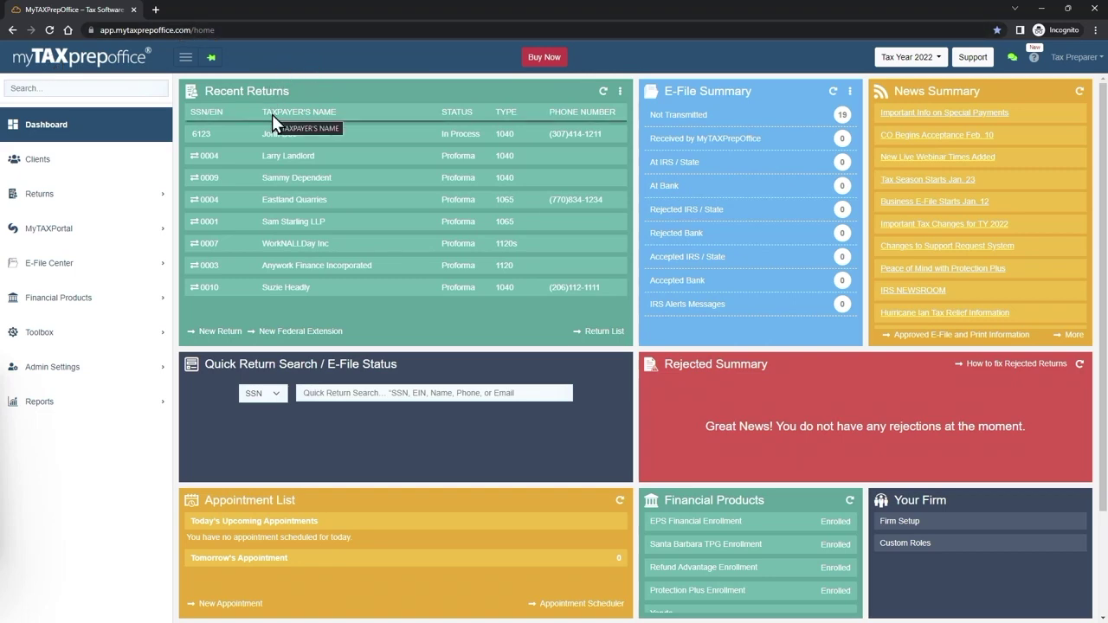
{"action": "left_click", "coordinate": [141, 278]}
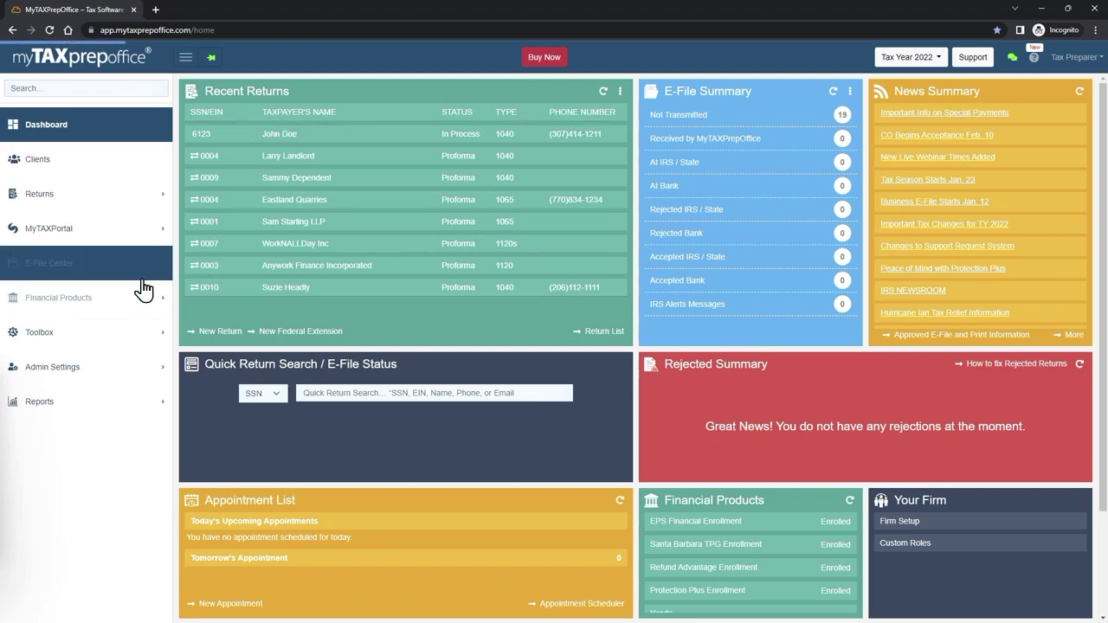
{"action": "left_click", "coordinate": [103, 245]}
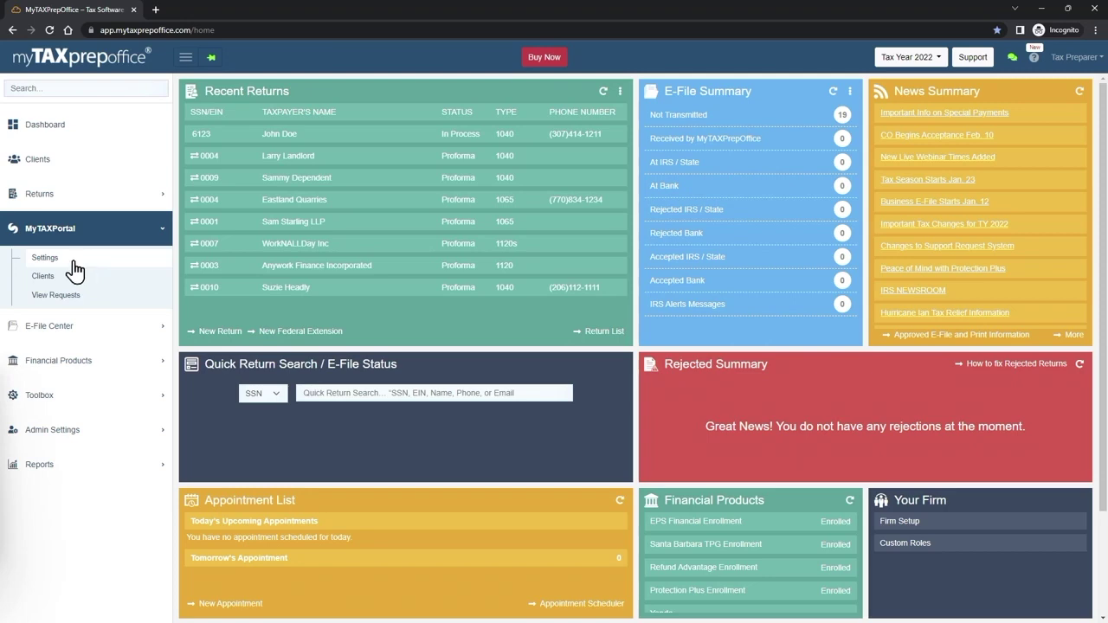
{"action": "left_click", "coordinate": [75, 269]}
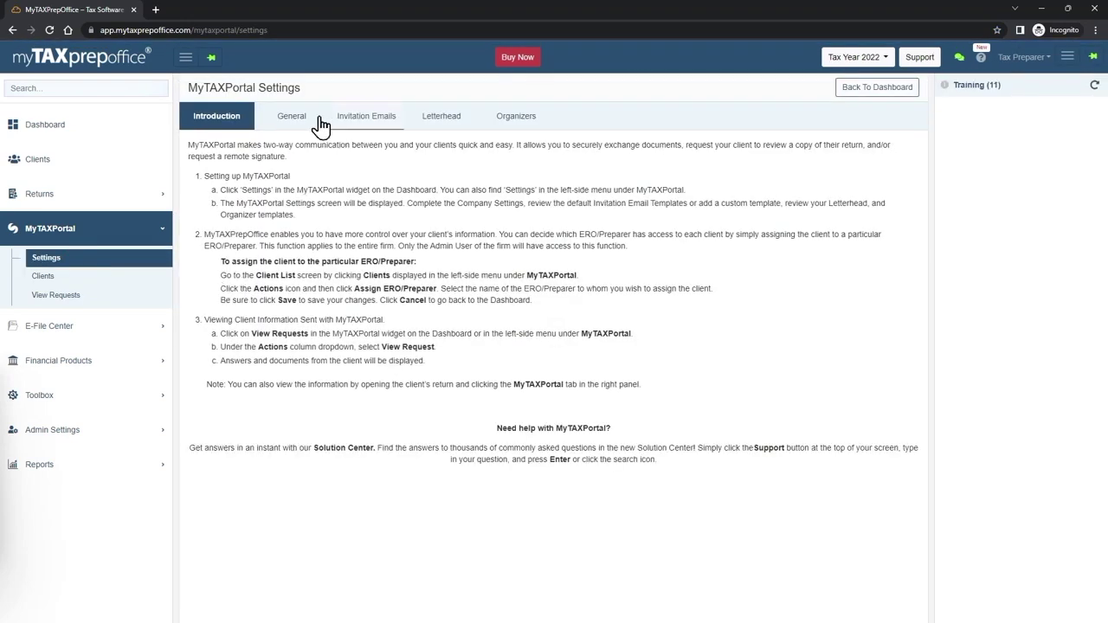
Review the portal's general company settings, including the optional personalized link, and the default invitation email's body text.
{"action": "left_click", "coordinate": [317, 121]}
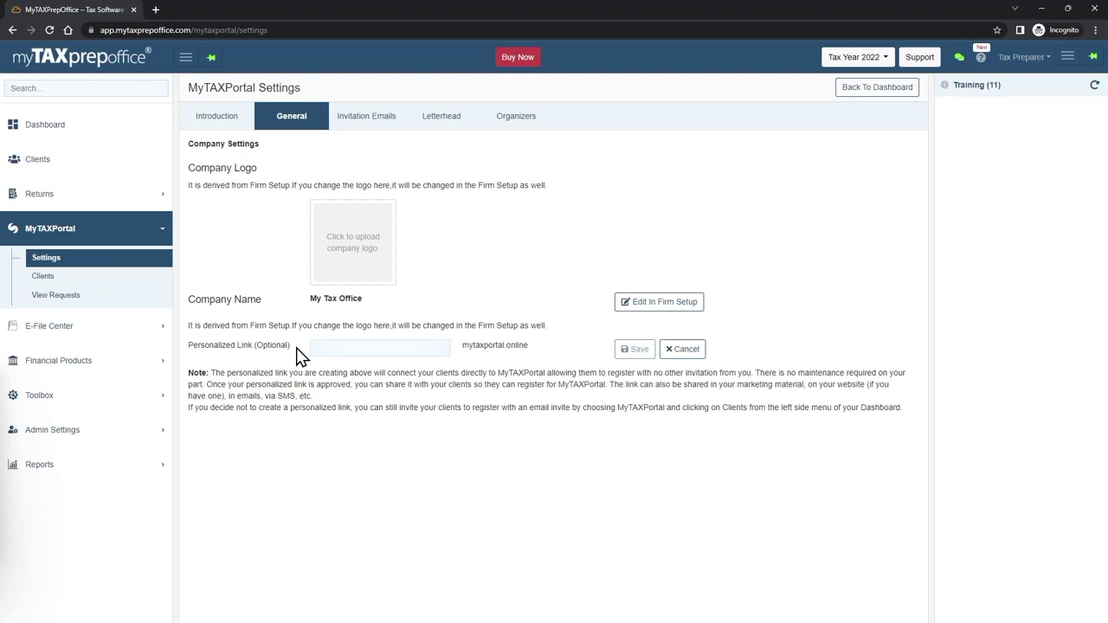
{"action": "left_click_drag", "start_coordinate": [182, 345], "coordinate": [287, 347]}
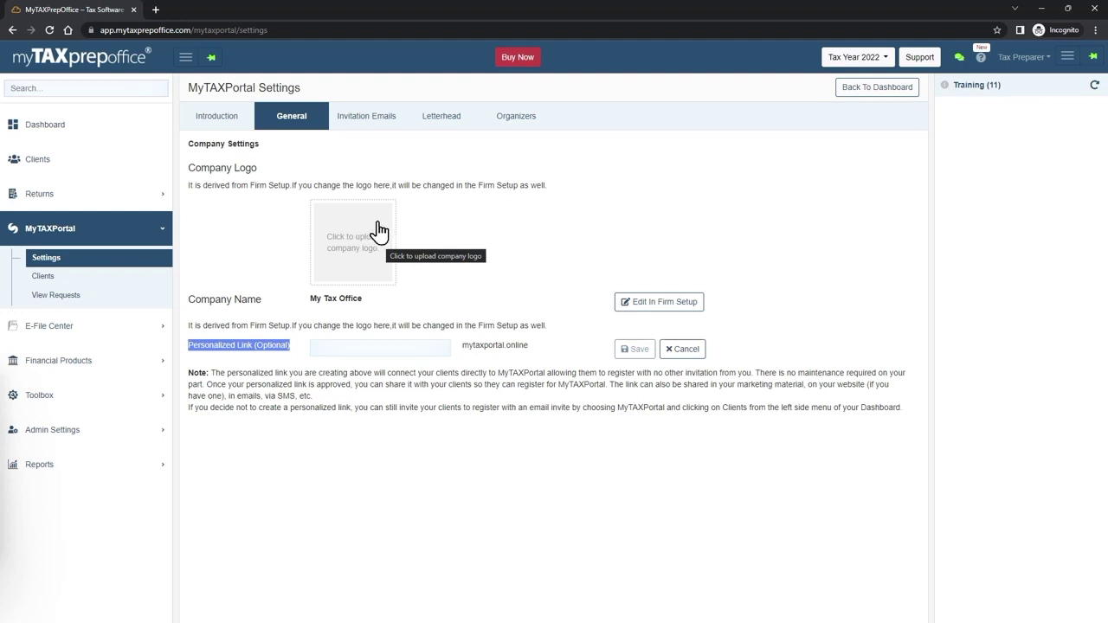
{"action": "left_click", "coordinate": [378, 131]}
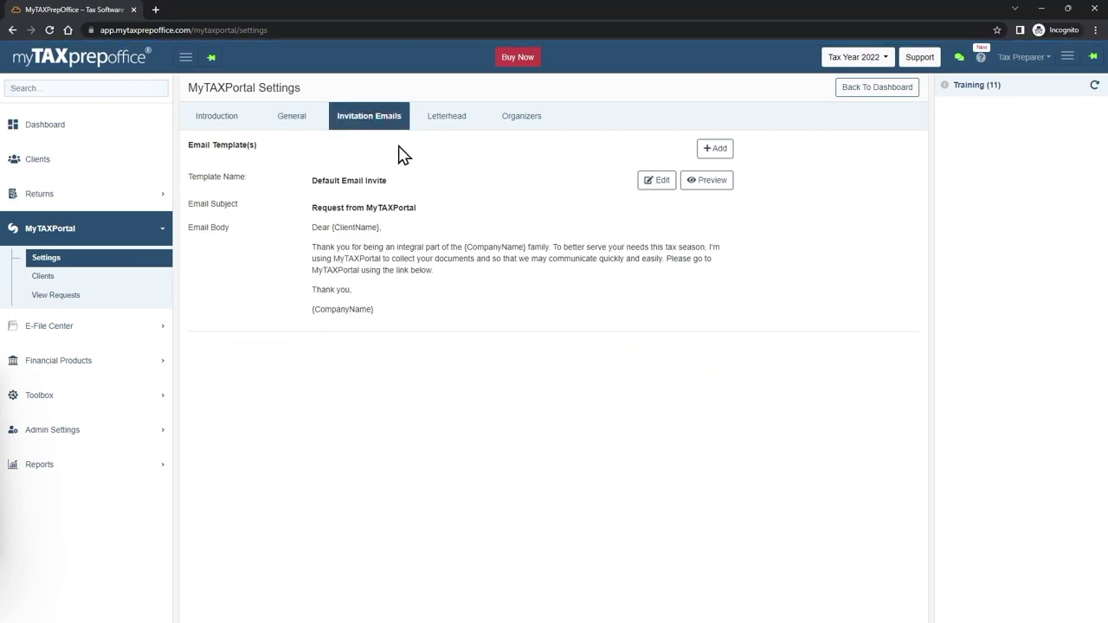
{"action": "left_click_drag", "start_coordinate": [300, 226], "coordinate": [418, 319]}
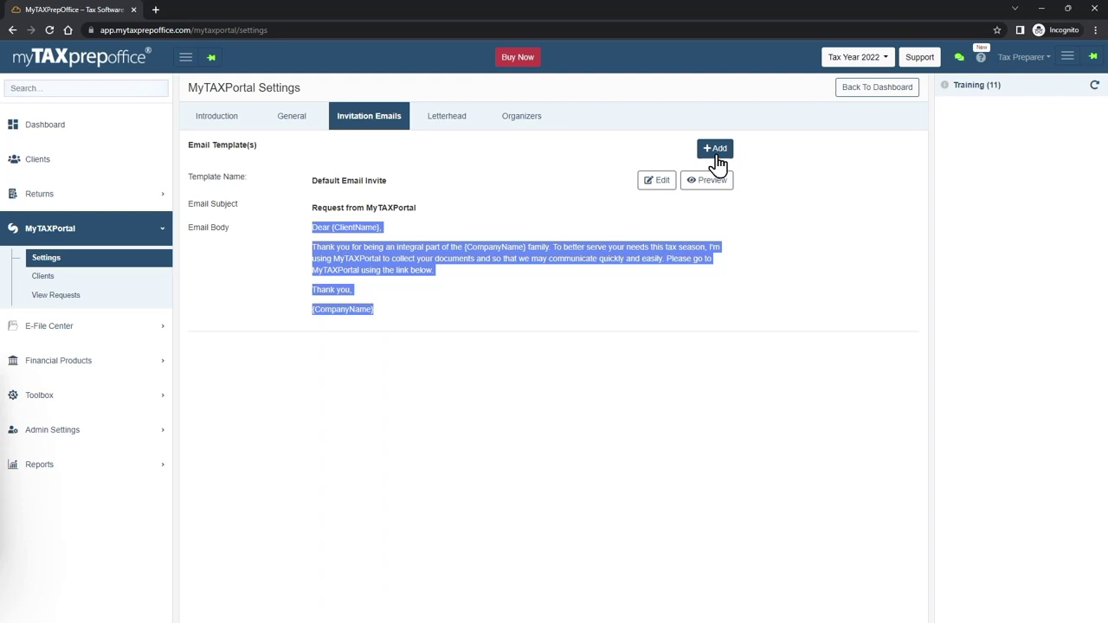
{"action": "left_click", "coordinate": [504, 203]}
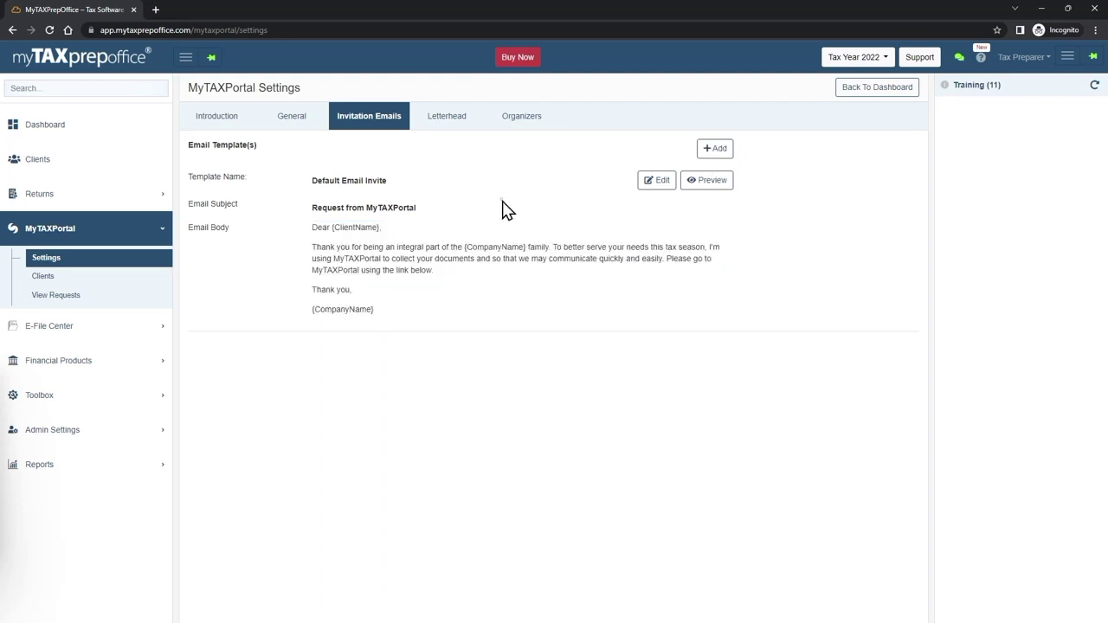
Open the individual organizer template "Organizer 1040 Tax Year 2022" for editing and locate its engagement letter.
{"action": "left_click", "coordinate": [545, 122]}
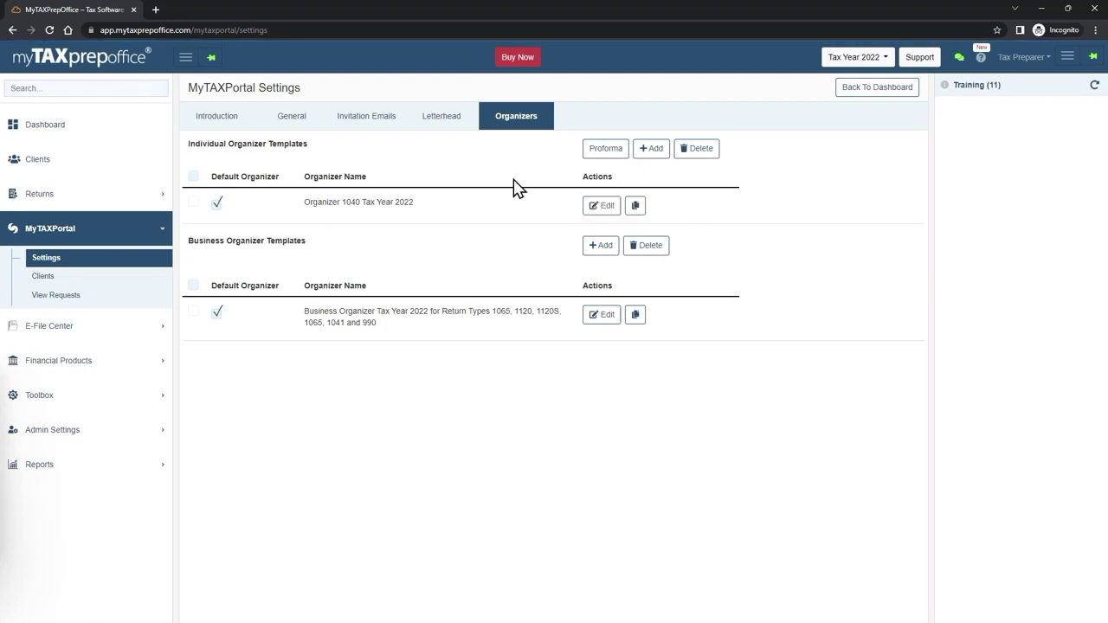
{"action": "left_click", "coordinate": [597, 208]}
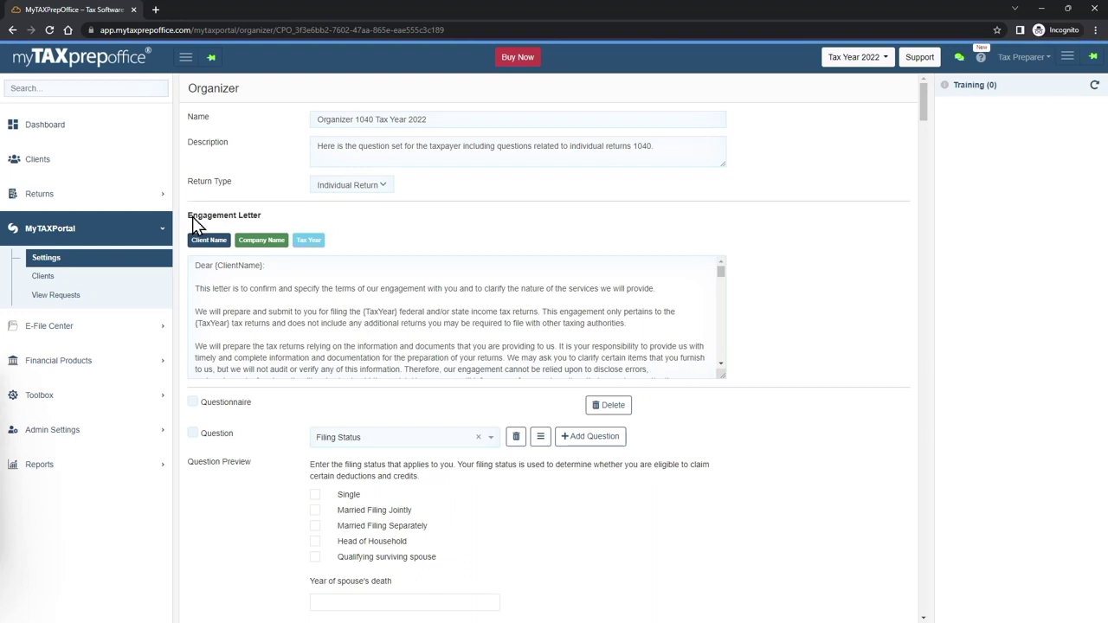
{"action": "left_click_drag", "start_coordinate": [192, 217], "coordinate": [271, 212]}
{"action": "left_click", "coordinate": [279, 213]}
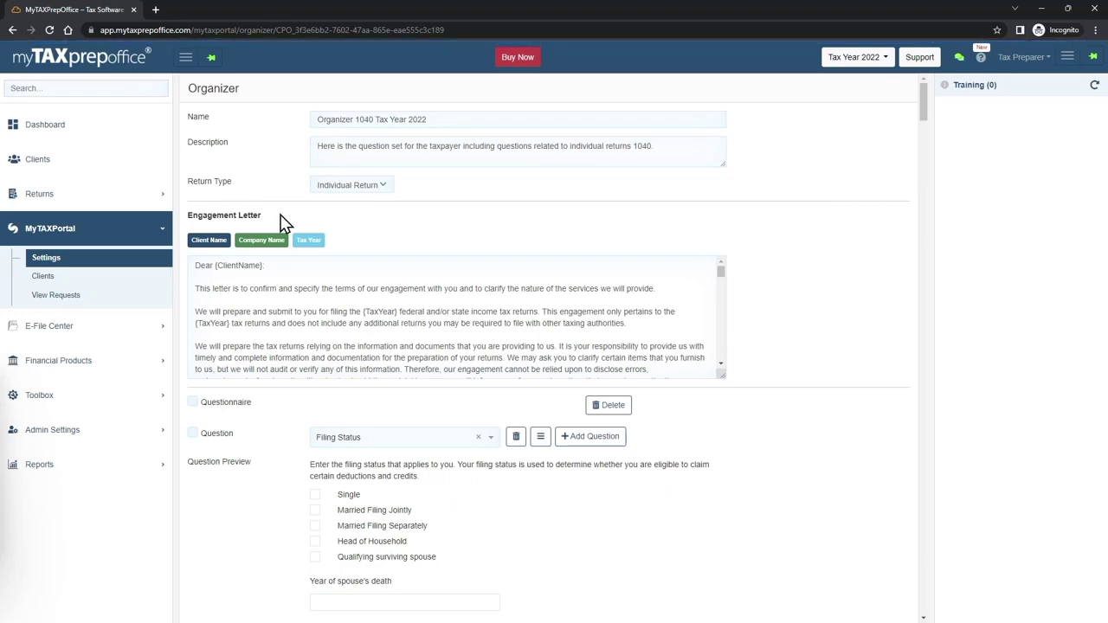
Read through the full text of the organizer's engagement letter.
{"action": "scroll", "coordinate": [564, 347], "scroll_direction": "down", "scroll_amount": 4}
{"action": "scroll", "coordinate": [562, 329], "scroll_direction": "down", "scroll_amount": 5}
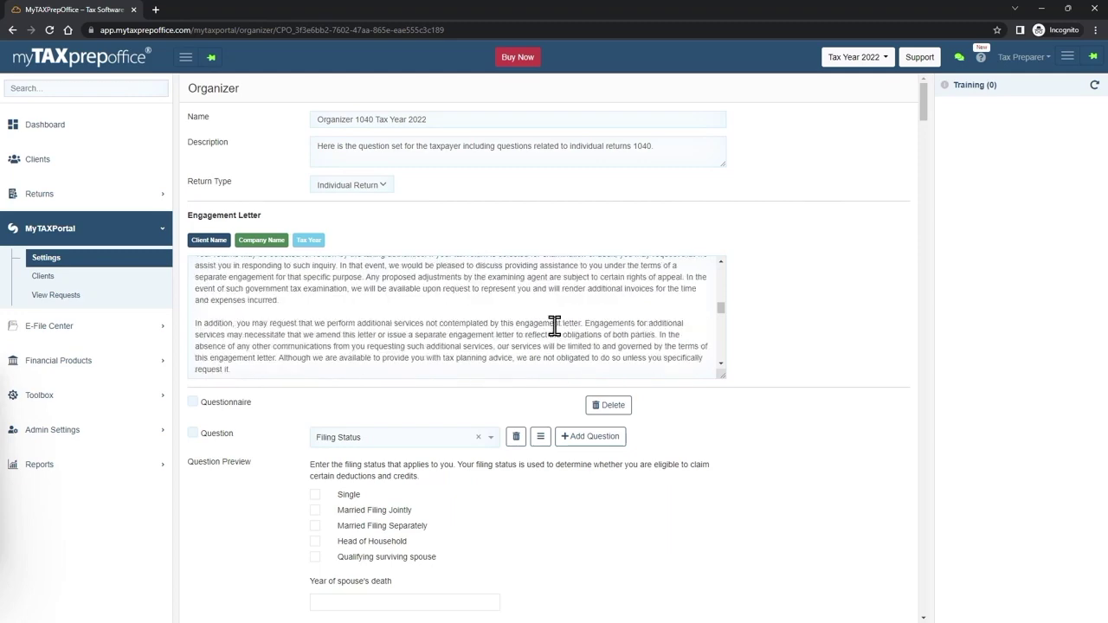
{"action": "scroll", "coordinate": [544, 312], "scroll_direction": "down", "scroll_amount": 8}
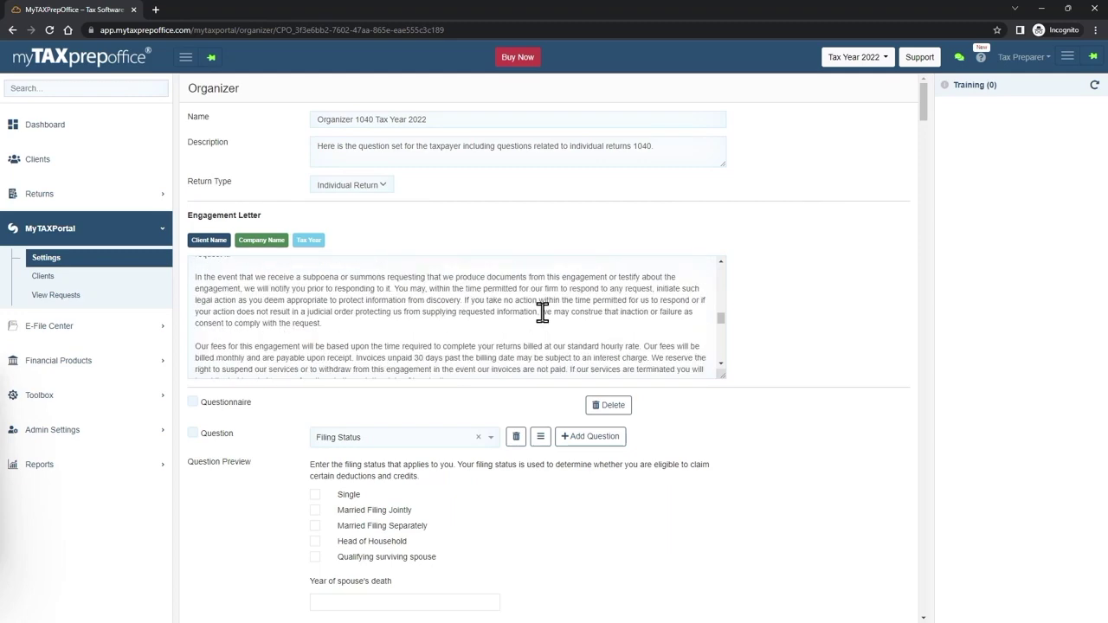
{"action": "scroll", "coordinate": [543, 312], "scroll_direction": "down", "scroll_amount": 5}
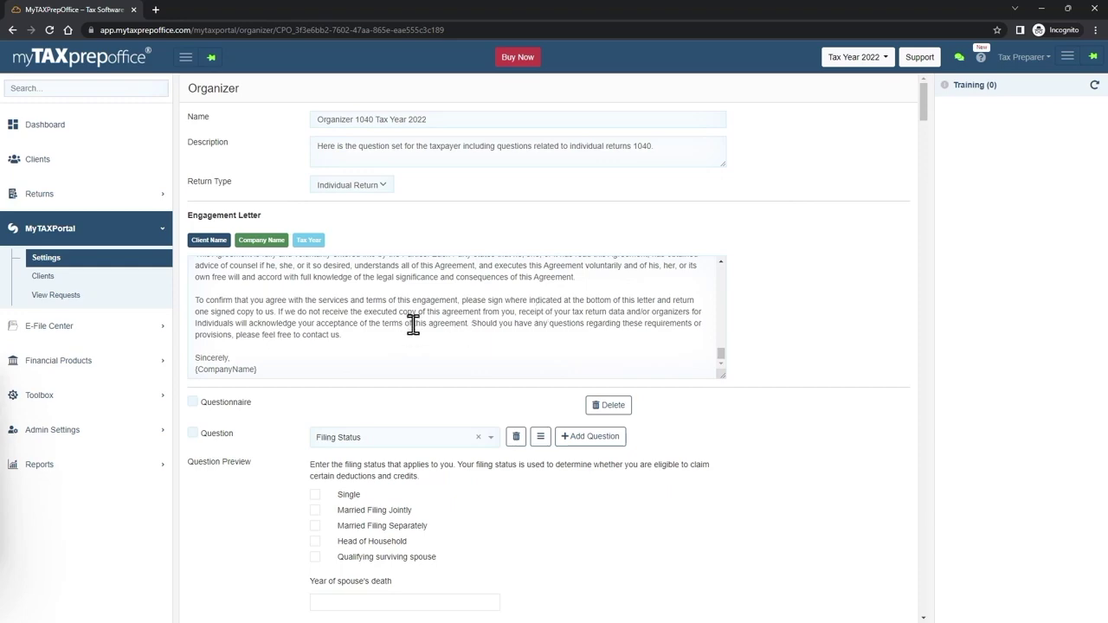
{"action": "scroll", "coordinate": [381, 335], "scroll_direction": "up", "scroll_amount": 1}
{"action": "scroll", "coordinate": [381, 335], "scroll_direction": "up", "scroll_amount": 3}
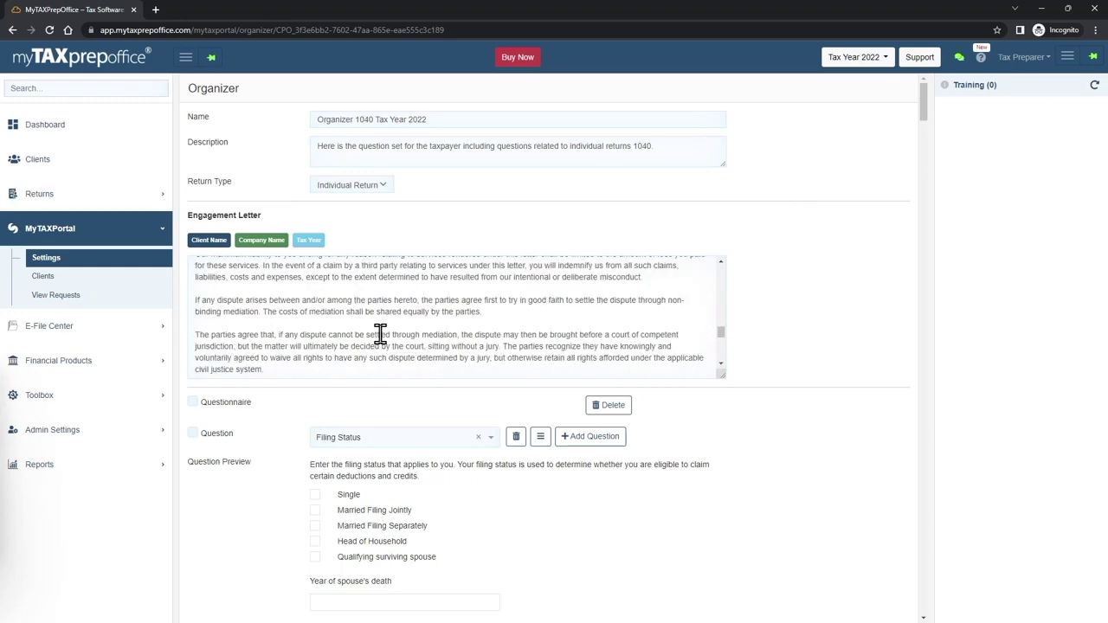
{"action": "scroll", "coordinate": [382, 335], "scroll_direction": "up", "scroll_amount": 4}
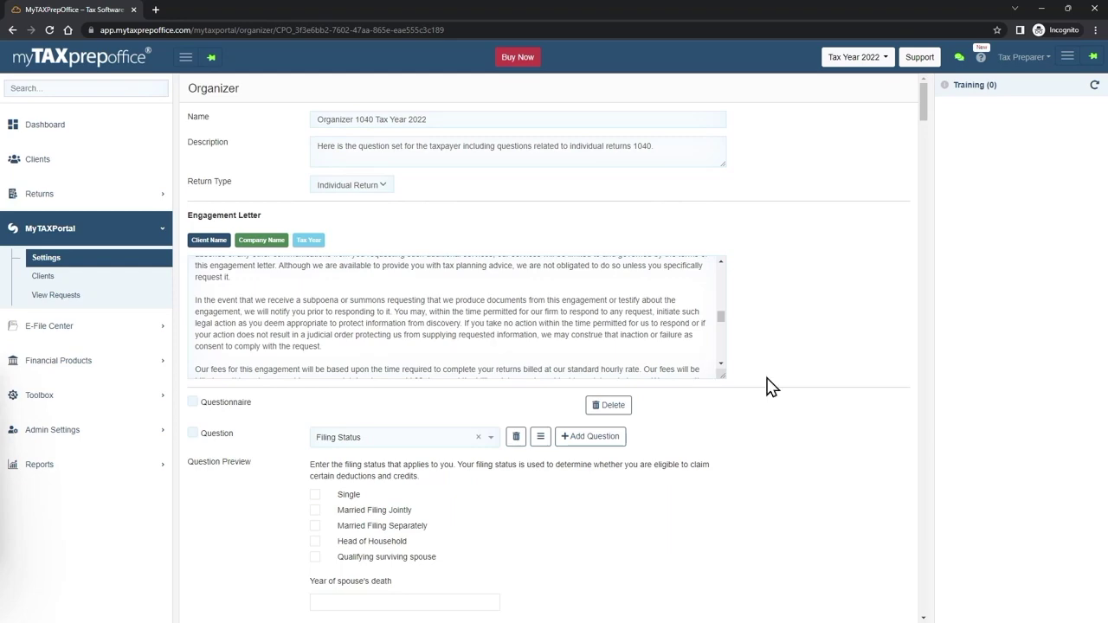
Look through the 1040 organizer's questionnaire sections and its list of requested documents, down to the end of the template.
{"action": "scroll", "coordinate": [735, 449], "scroll_direction": "down", "scroll_amount": 1}
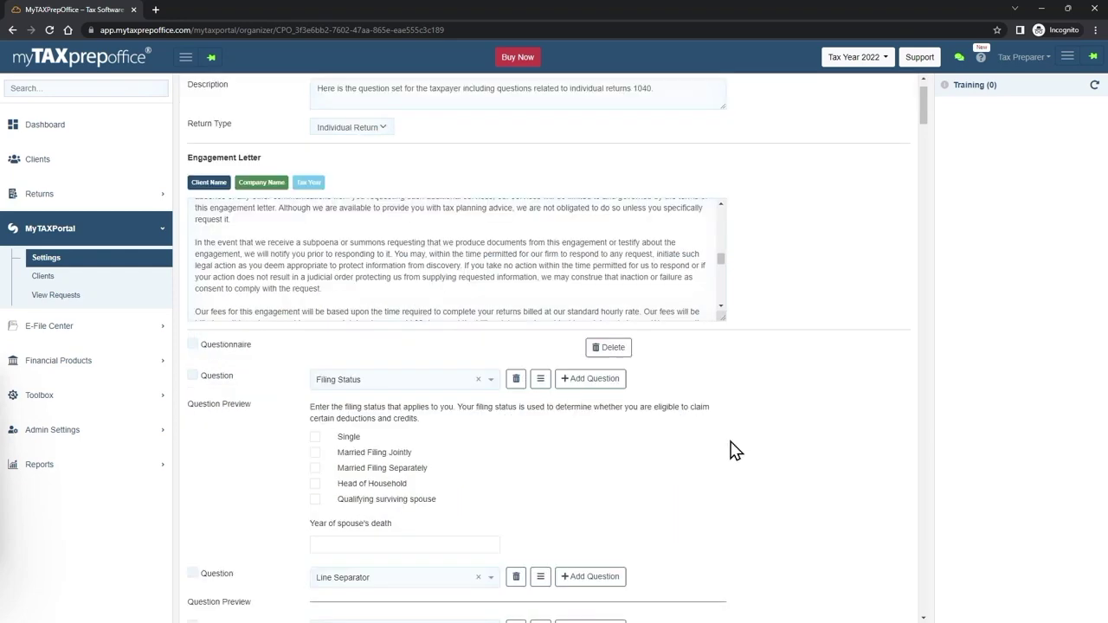
{"action": "scroll", "coordinate": [705, 389], "scroll_direction": "down", "scroll_amount": 2}
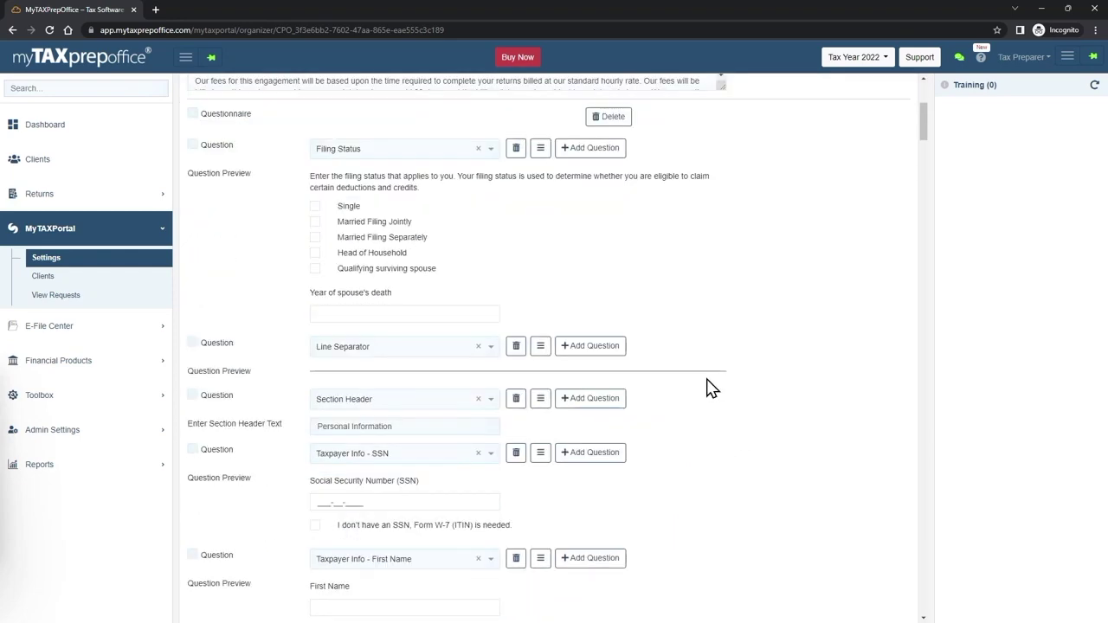
{"action": "scroll", "coordinate": [707, 388], "scroll_direction": "down", "scroll_amount": 1}
{"action": "scroll", "coordinate": [708, 388], "scroll_direction": "down", "scroll_amount": 8}
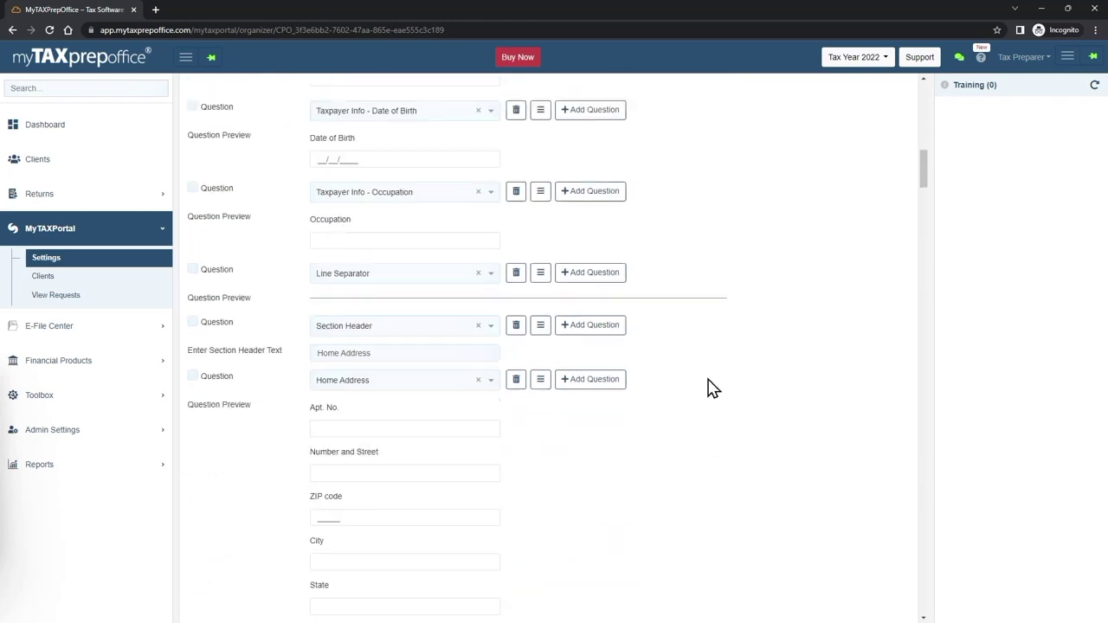
{"action": "scroll", "coordinate": [707, 389], "scroll_direction": "down", "scroll_amount": 11}
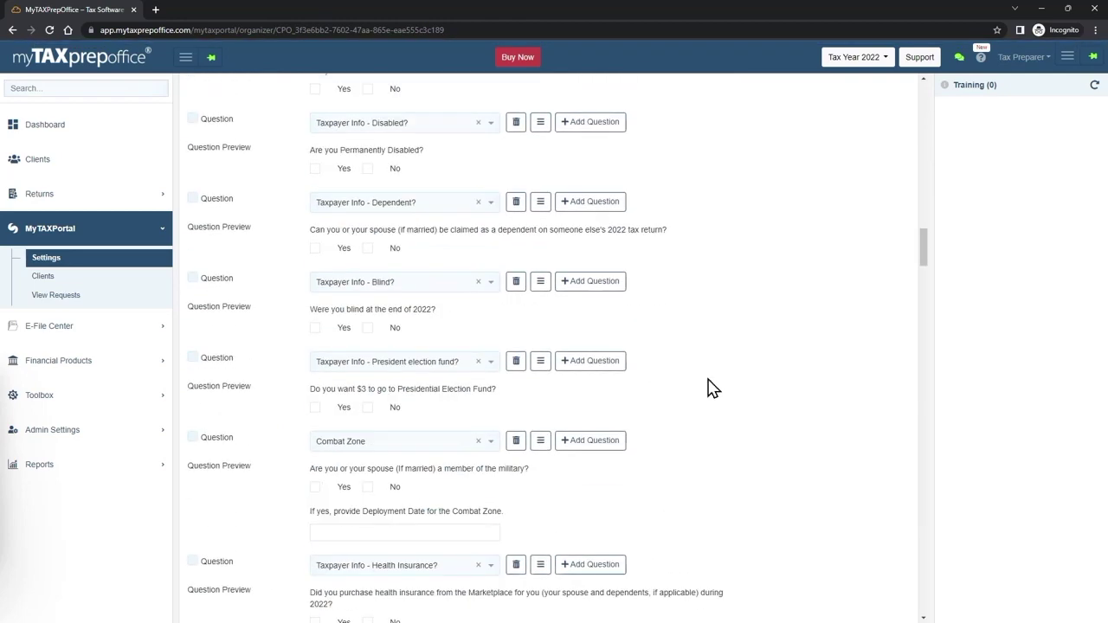
{"action": "scroll", "coordinate": [707, 389], "scroll_direction": "down", "scroll_amount": 2}
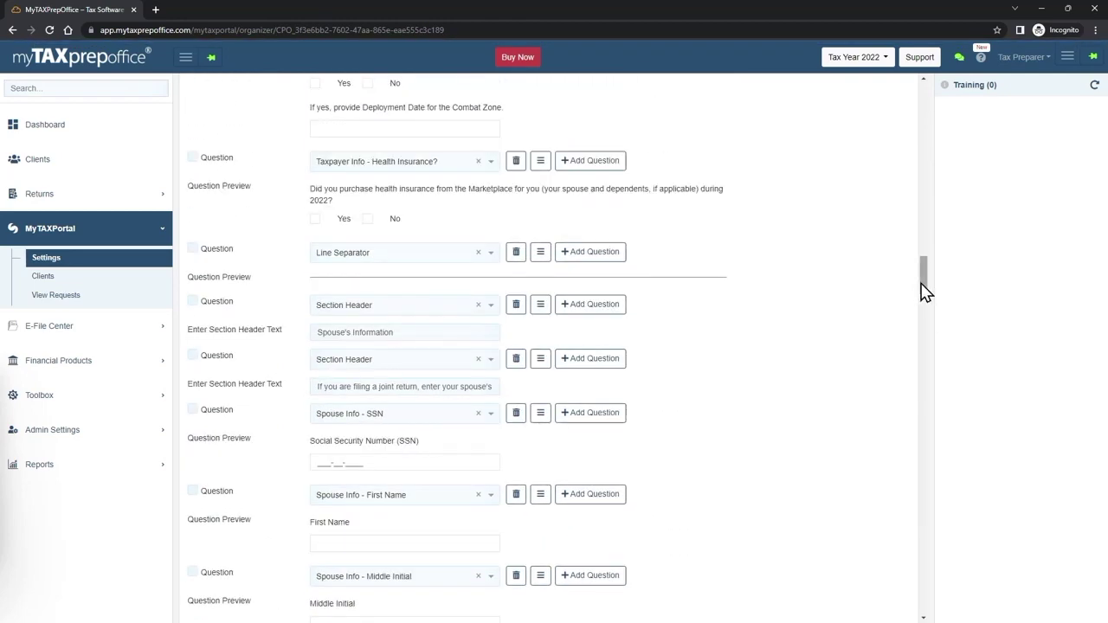
{"action": "left_click_drag", "start_coordinate": [923, 281], "coordinate": [935, 616]}
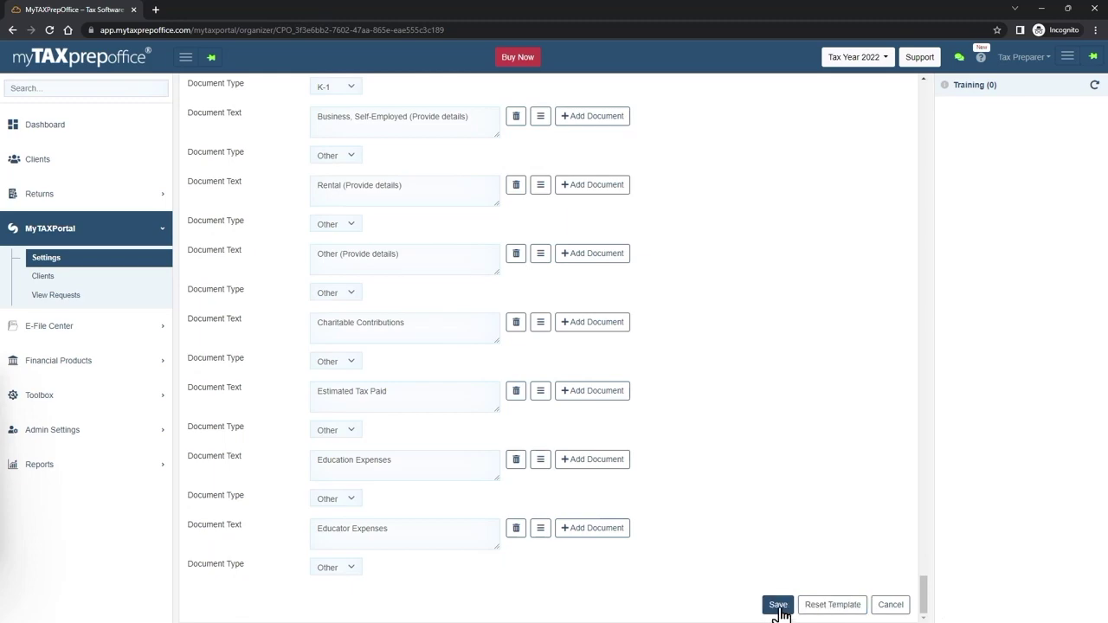
{"action": "left_click_drag", "start_coordinate": [923, 600], "coordinate": [827, 101]}
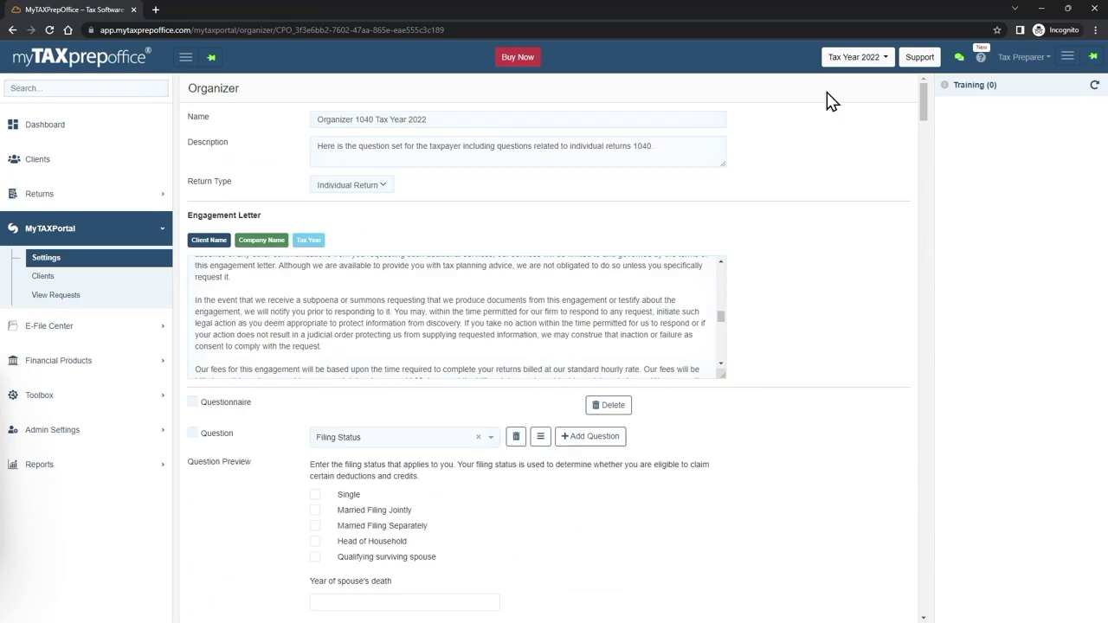
Return to the MyTAXPortal settings and review the firm's name and contact details in the letterhead.
{"action": "left_click", "coordinate": [97, 262]}
{"action": "left_click", "coordinate": [449, 121]}
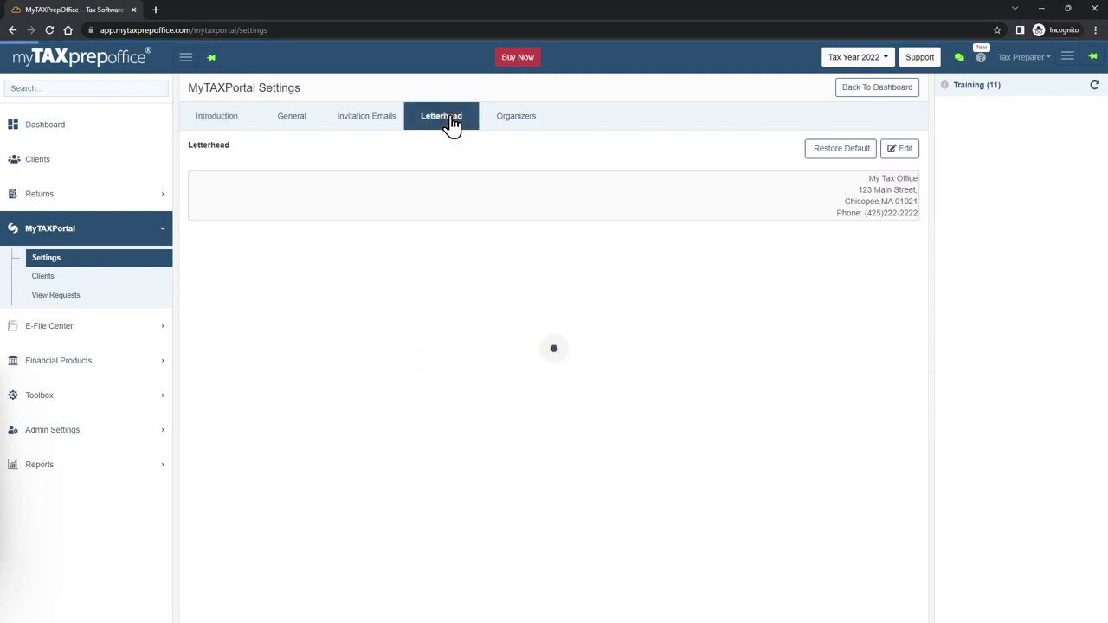
{"action": "left_click_drag", "start_coordinate": [860, 182], "coordinate": [908, 228]}
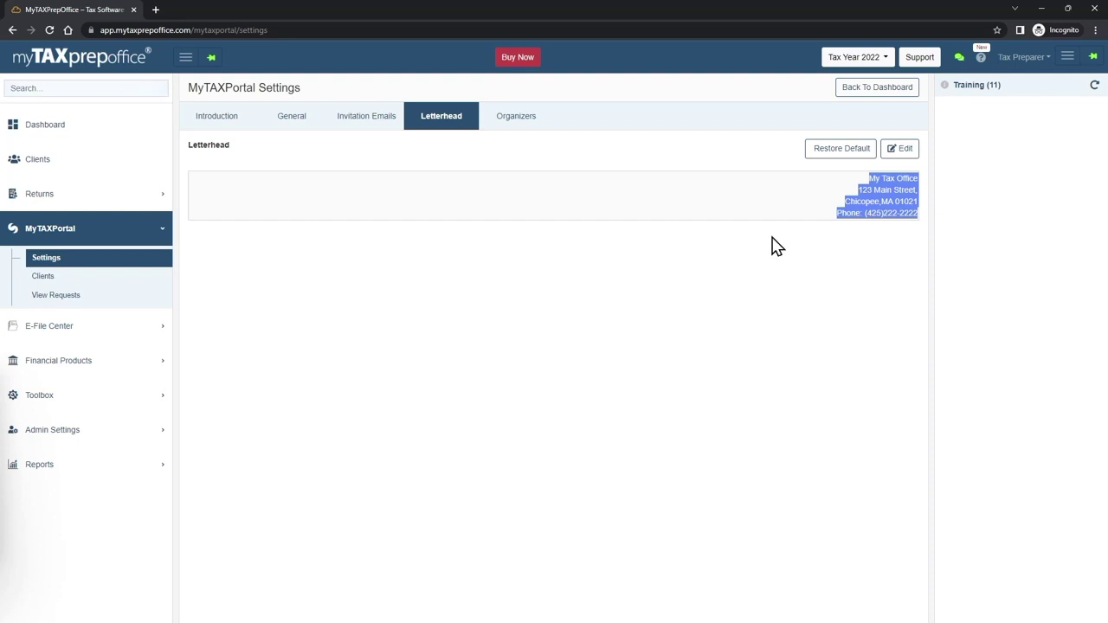
{"action": "left_click", "coordinate": [774, 208]}
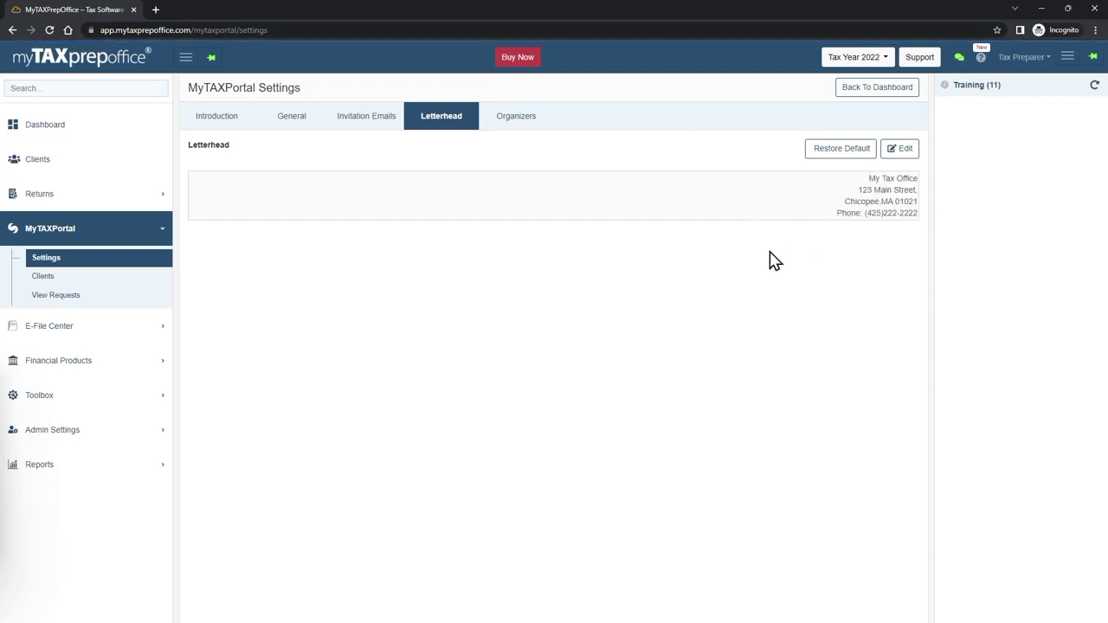
Open the MyTAXPortal client list and examine the actions available for the individual client, including Create Request.
{"action": "left_click", "coordinate": [47, 279]}
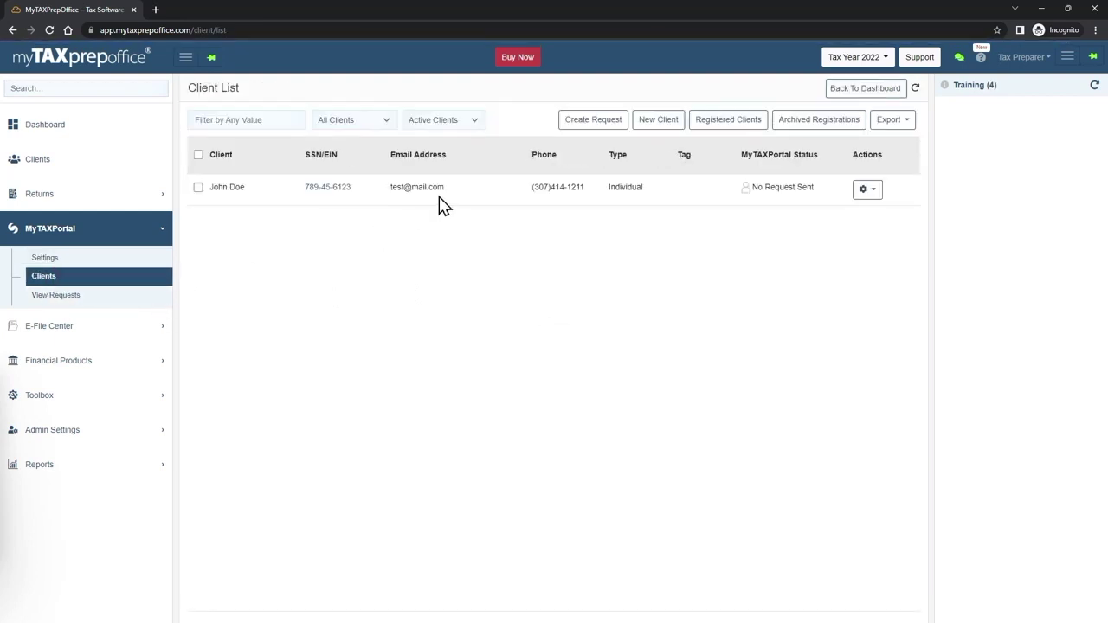
{"action": "left_click", "coordinate": [867, 198]}
{"action": "left_click", "coordinate": [823, 223]}
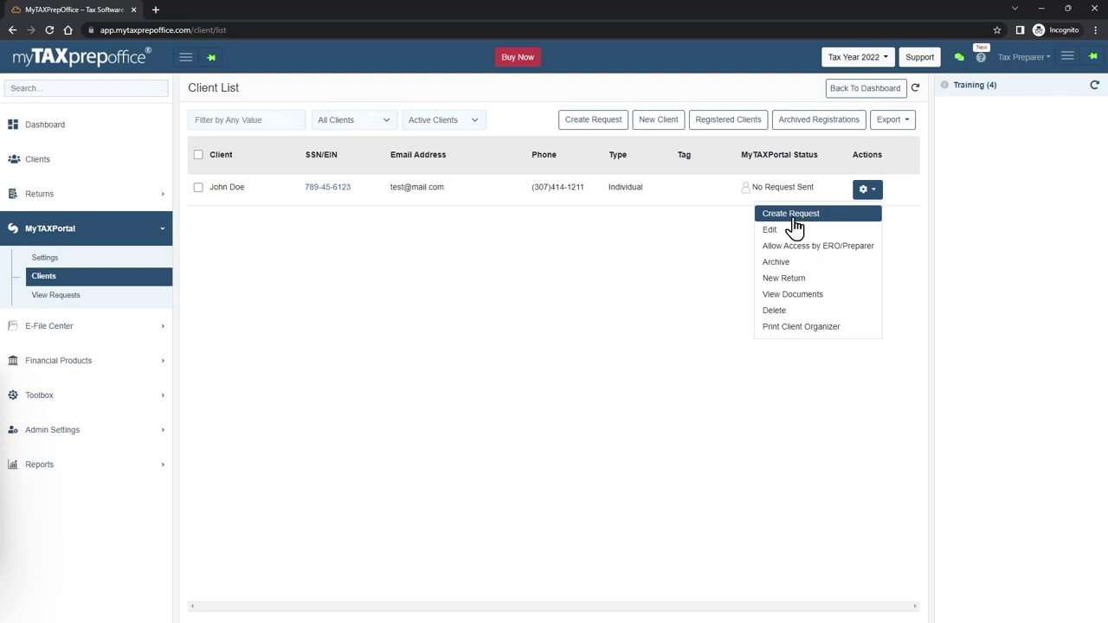
{"action": "left_click", "coordinate": [683, 229]}
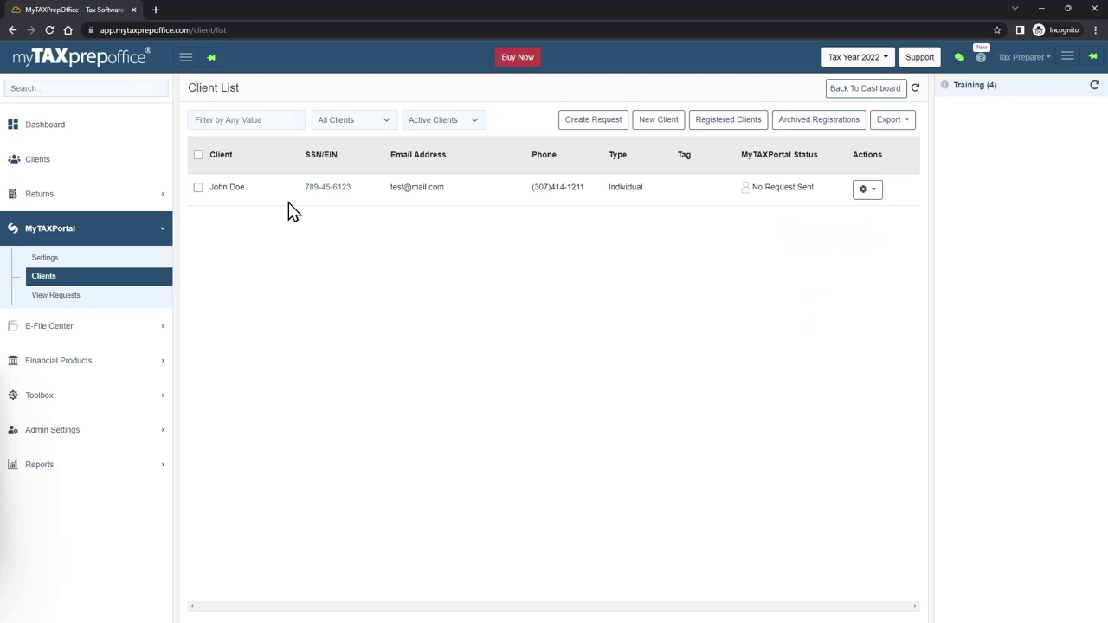
Start a request for the listed individual client and review its communication method, recipient, subject and invitation message.
{"action": "left_click", "coordinate": [199, 188]}
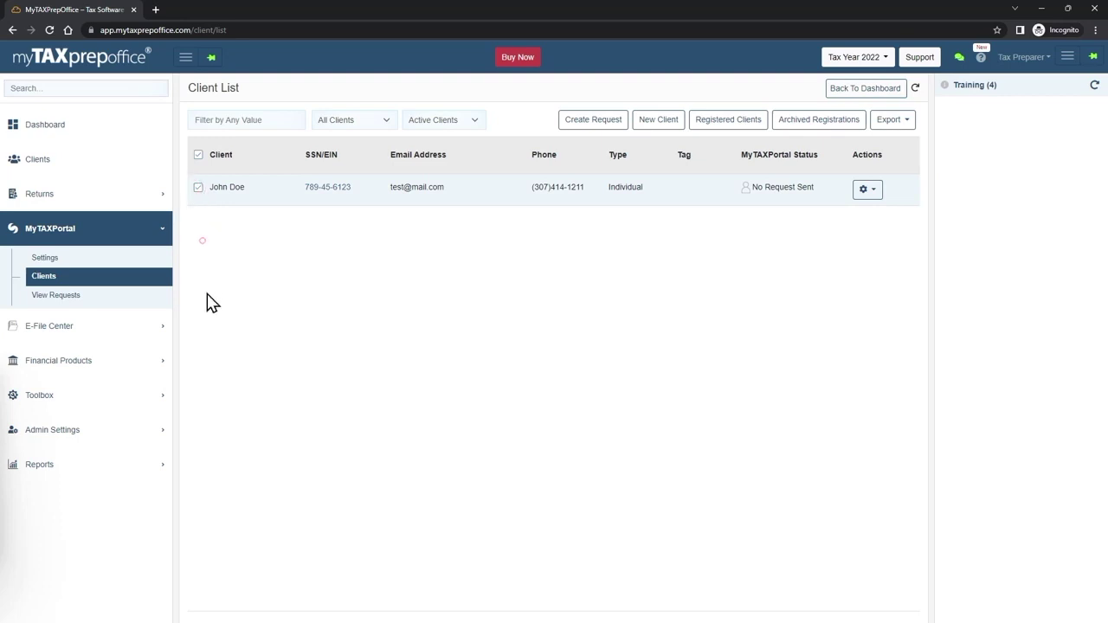
{"action": "left_click", "coordinate": [590, 123]}
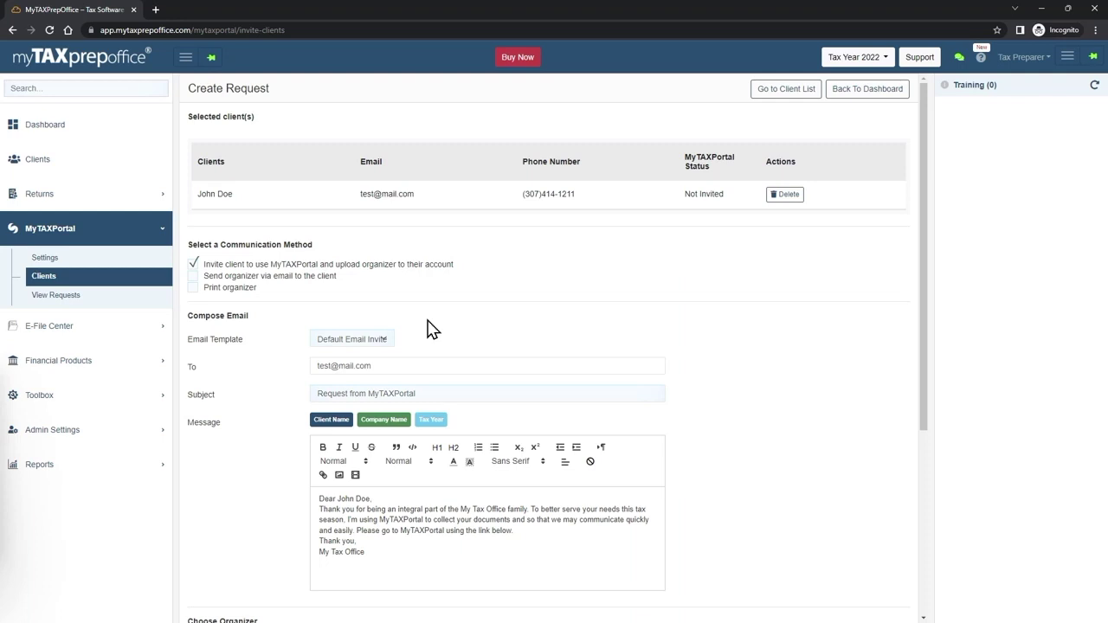
{"action": "scroll", "coordinate": [429, 329], "scroll_direction": "down", "scroll_amount": 1}
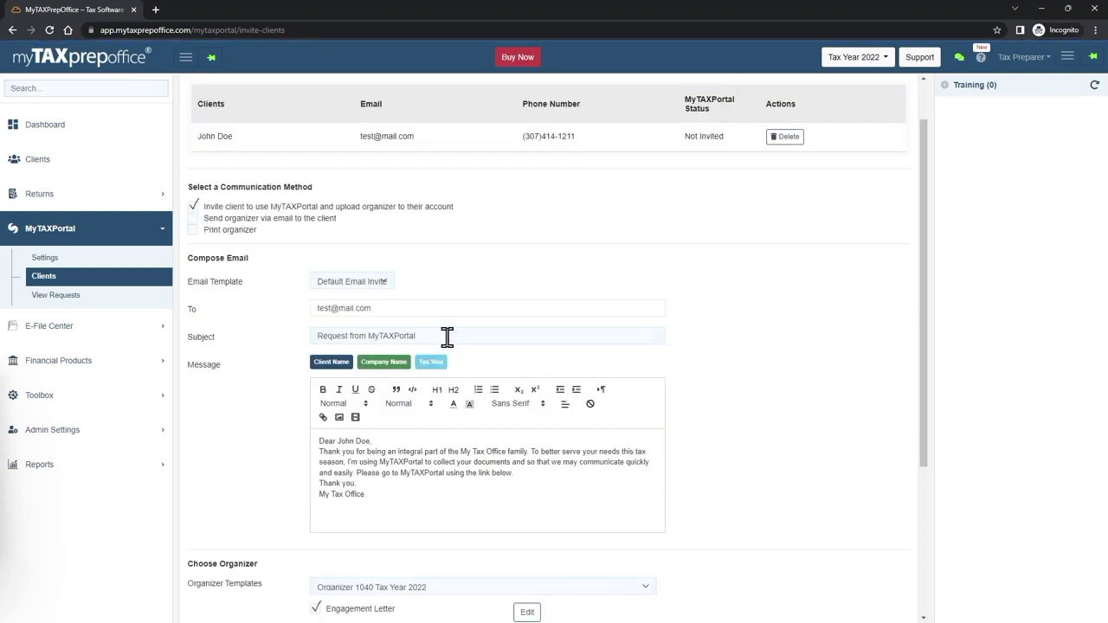
{"action": "left_click", "coordinate": [394, 310]}
{"action": "scroll", "coordinate": [380, 463], "scroll_direction": "down", "scroll_amount": 1}
{"action": "triple_click", "coordinate": [400, 433]}
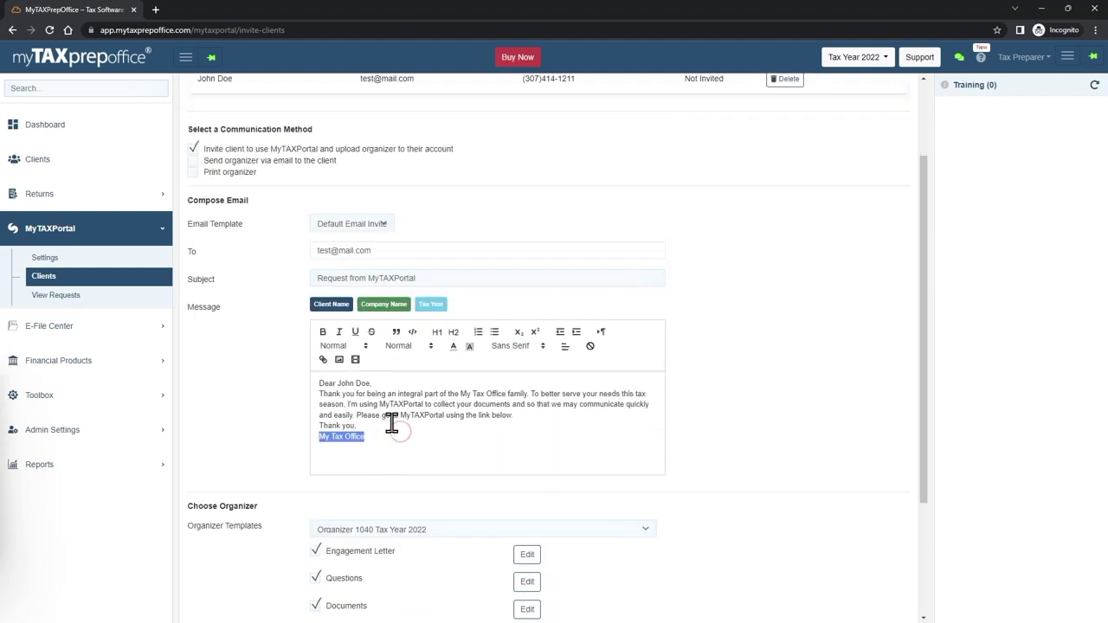
{"action": "scroll", "coordinate": [395, 428], "scroll_direction": "down", "scroll_amount": 2}
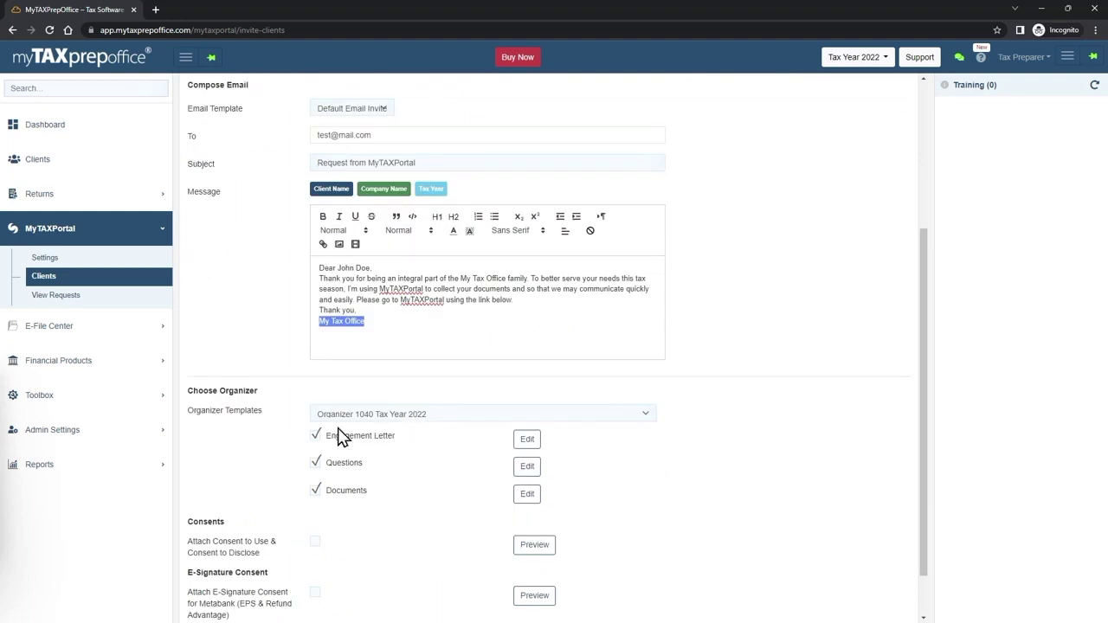
Review the request's organizer template choice and look through its Client Documents Outline Form, leaving the form without changes.
{"action": "left_click_drag", "start_coordinate": [224, 412], "coordinate": [262, 414]}
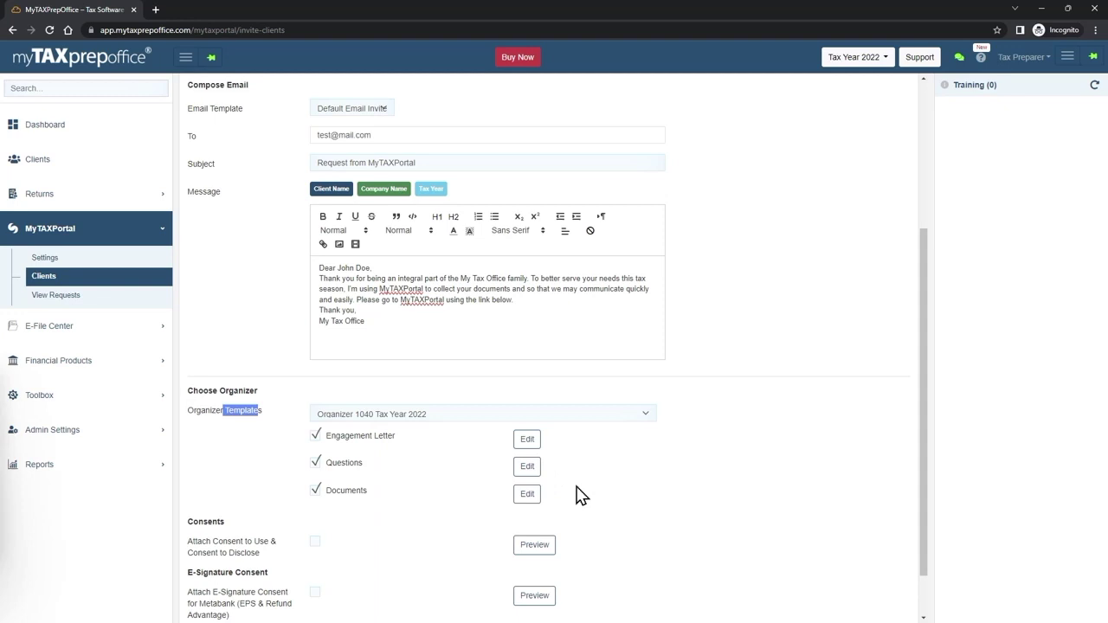
{"action": "left_click", "coordinate": [526, 501]}
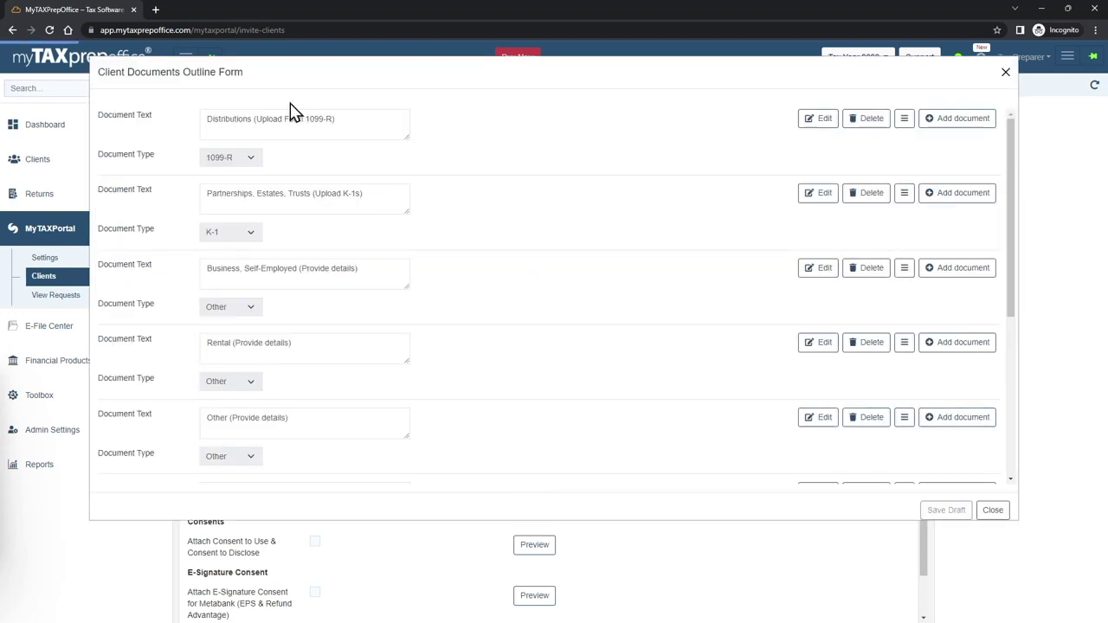
{"action": "scroll", "coordinate": [246, 208], "scroll_direction": "down", "scroll_amount": 1}
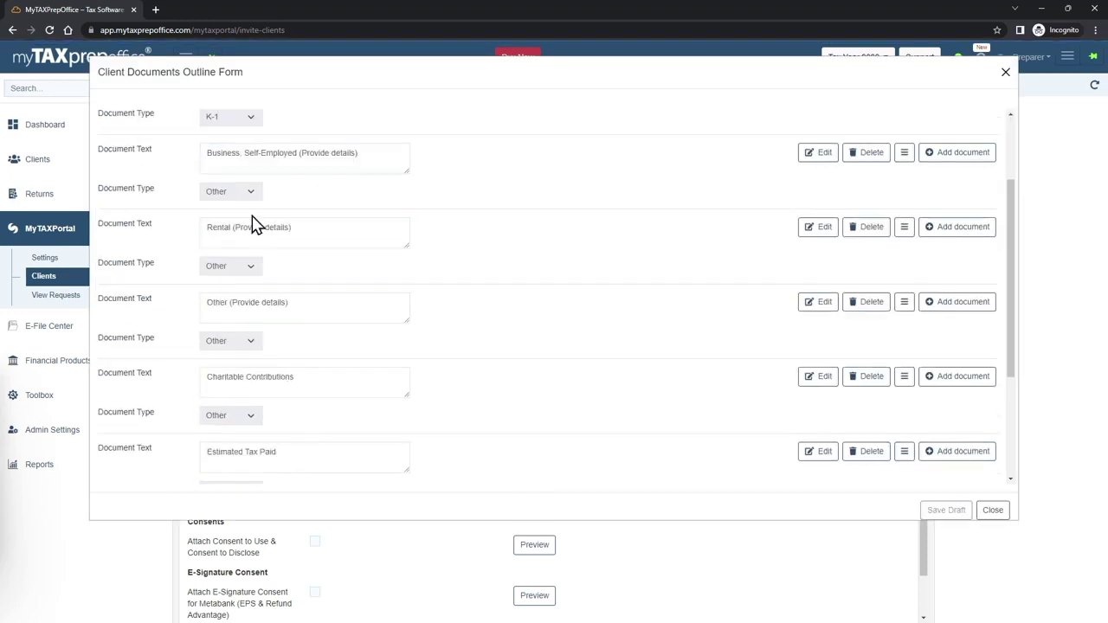
{"action": "scroll", "coordinate": [275, 255], "scroll_direction": "down", "scroll_amount": 3}
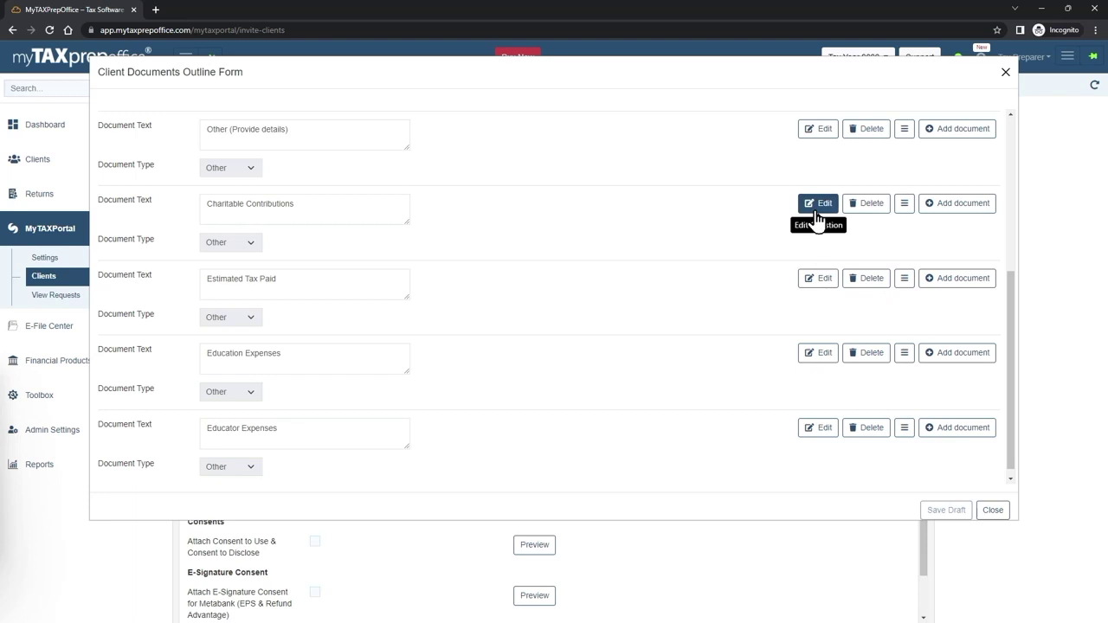
{"action": "scroll", "coordinate": [448, 277], "scroll_direction": "up", "scroll_amount": 3}
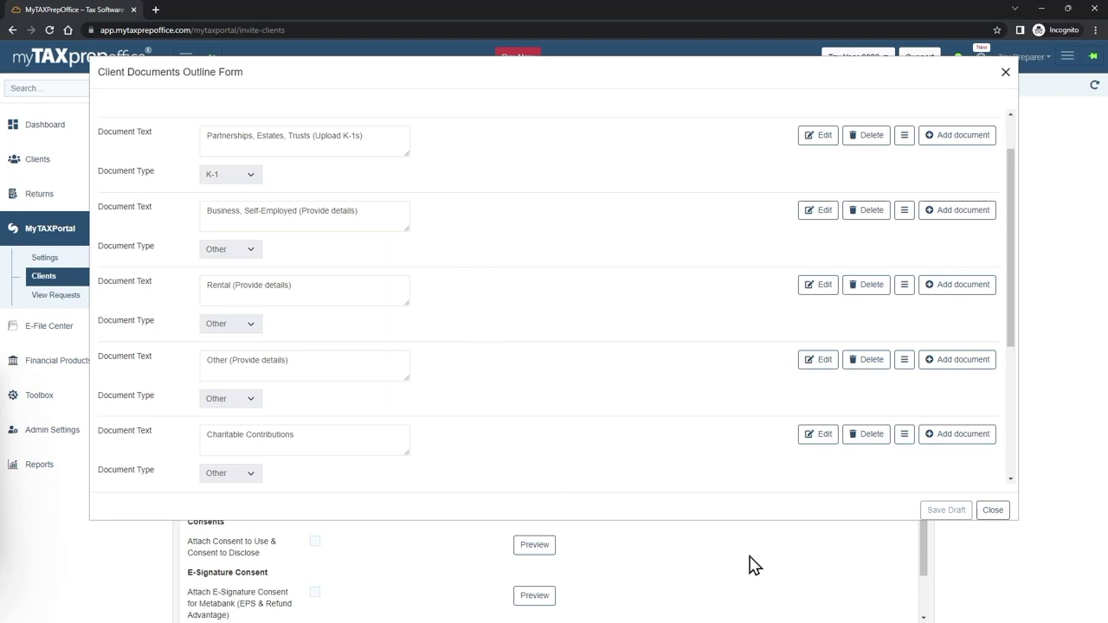
{"action": "left_click", "coordinate": [982, 516]}
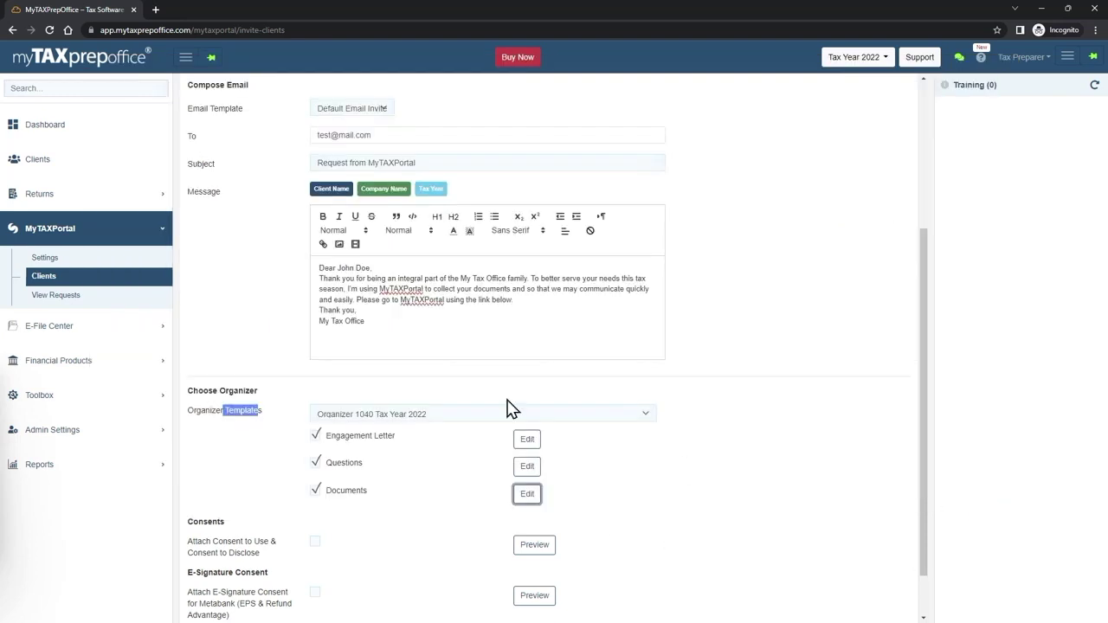
Examine the request's options for attaching Consent to Use & Consent to Disclose and the Metabank E-Signature Consent.
{"action": "scroll", "coordinate": [732, 399], "scroll_direction": "down", "scroll_amount": 2}
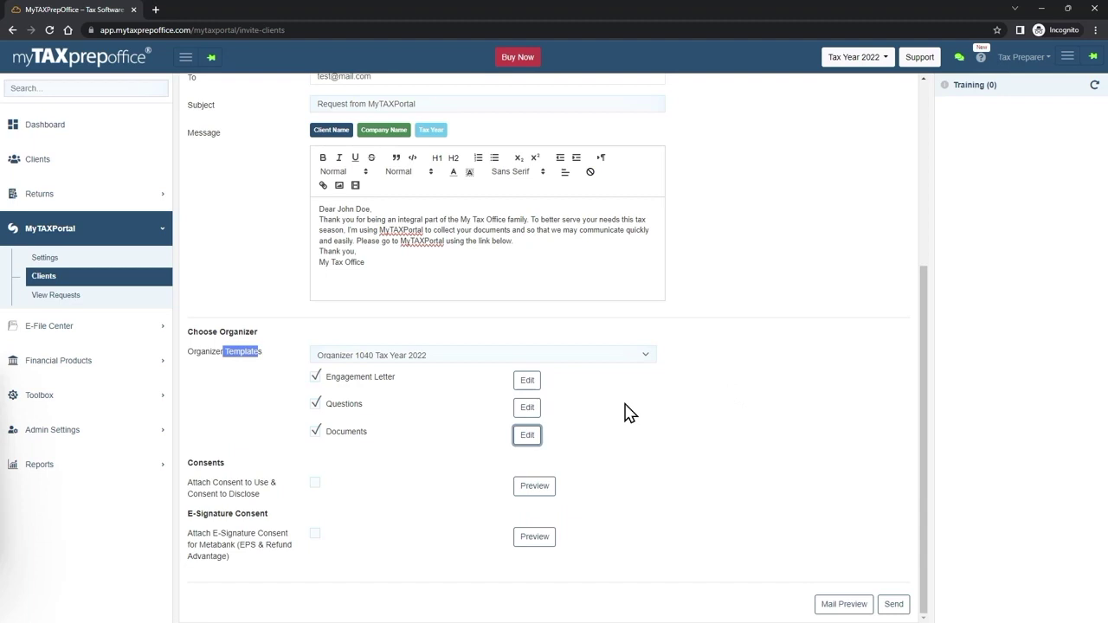
{"action": "left_click_drag", "start_coordinate": [189, 487], "coordinate": [257, 575]}
{"action": "left_click", "coordinate": [257, 559]}
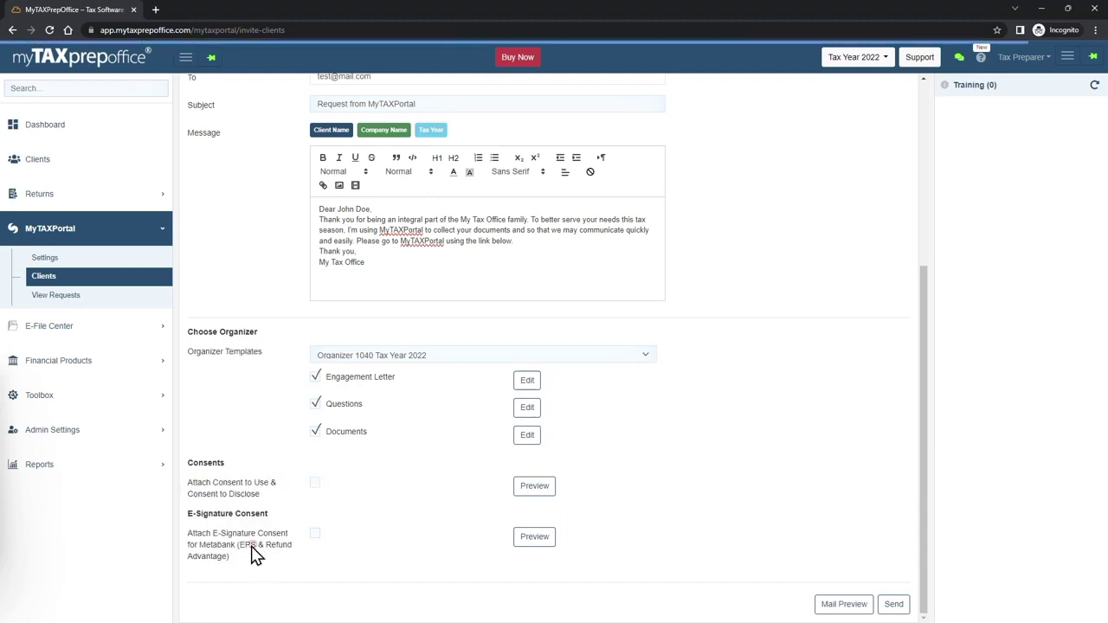
{"action": "left_click_drag", "start_coordinate": [248, 554], "coordinate": [189, 487]}
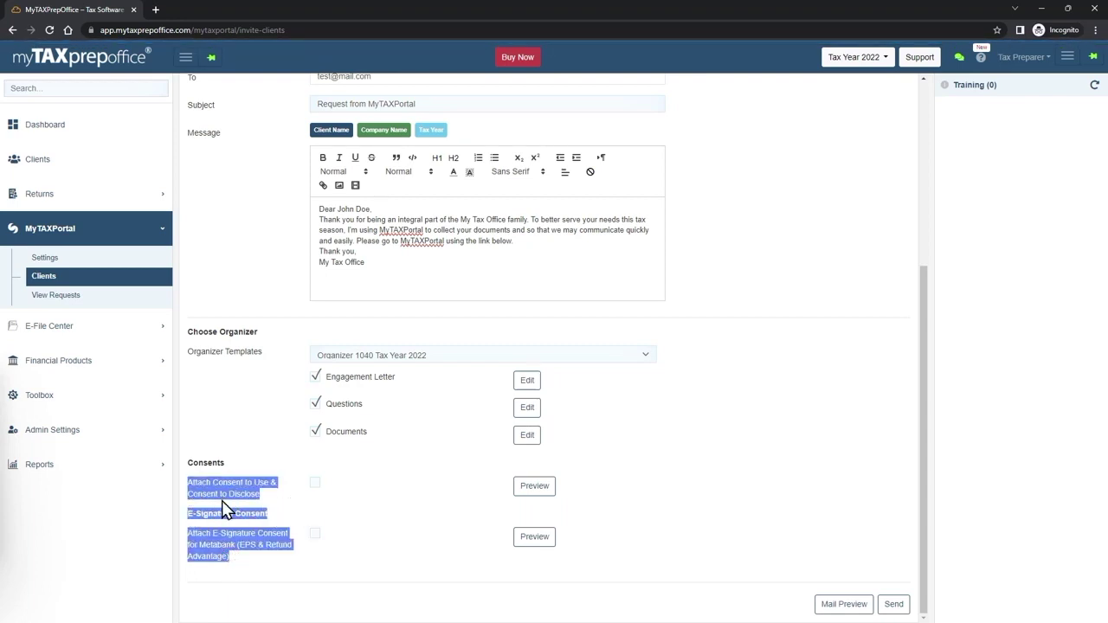
{"action": "left_click", "coordinate": [438, 558]}
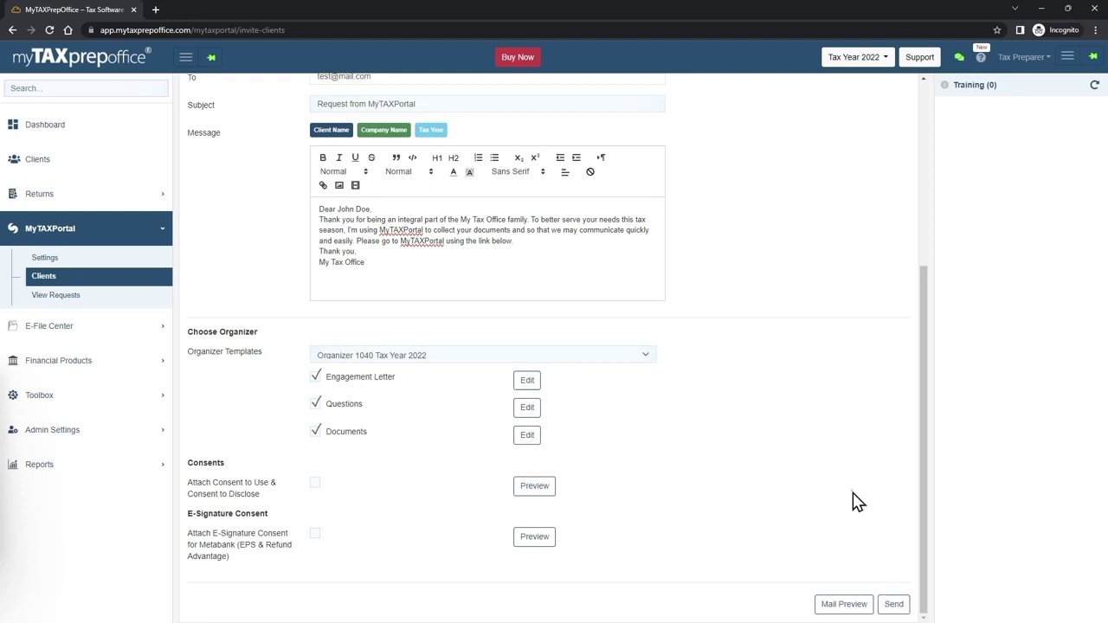
Review the View Requests list and its Actions column, along with the individual client's available actions in the client list.
{"action": "left_click", "coordinate": [55, 298]}
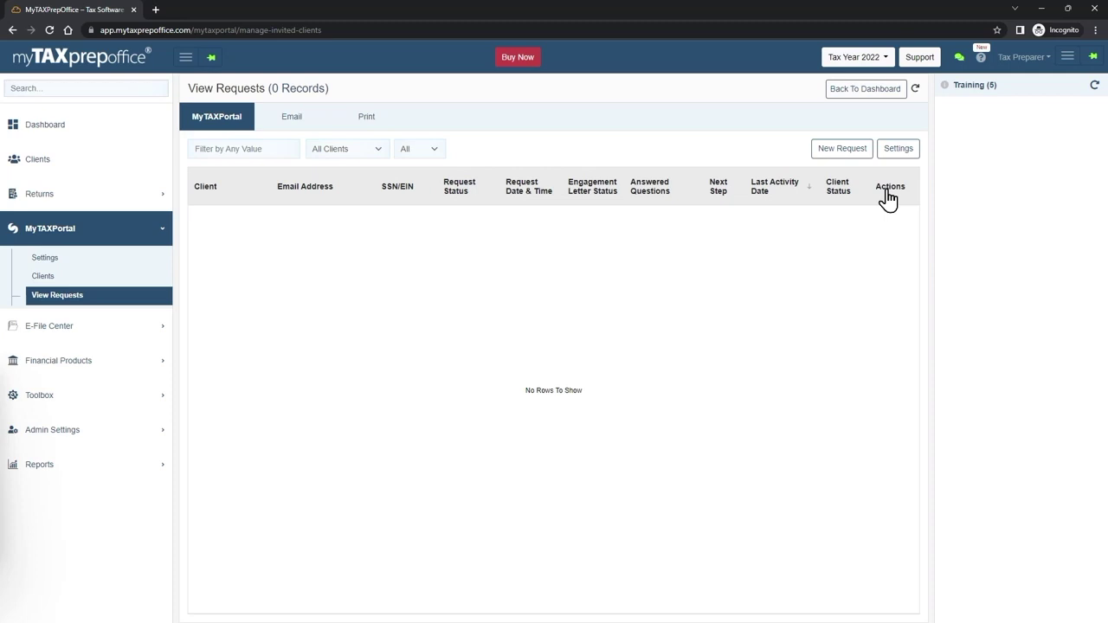
{"action": "left_click", "coordinate": [100, 276]}
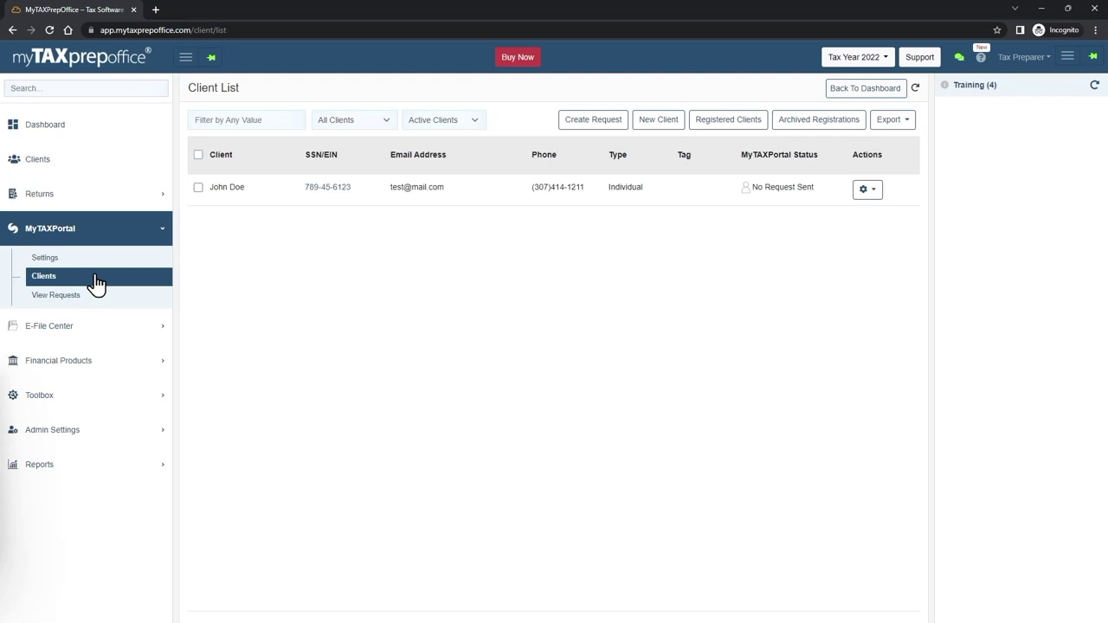
{"action": "left_click", "coordinate": [866, 196]}
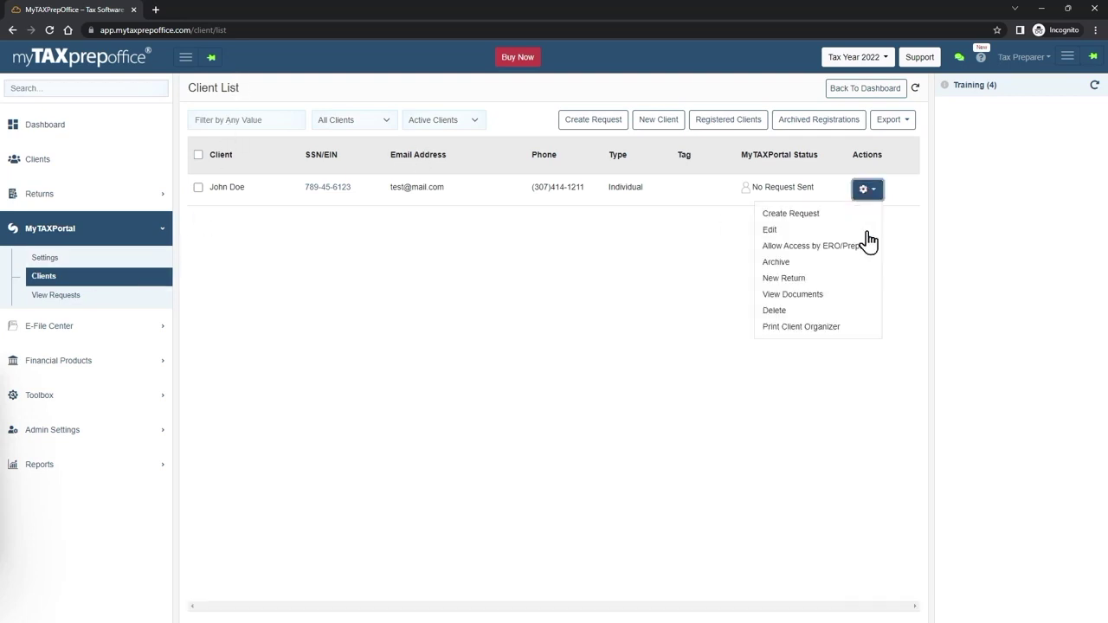
{"action": "left_click", "coordinate": [902, 305]}
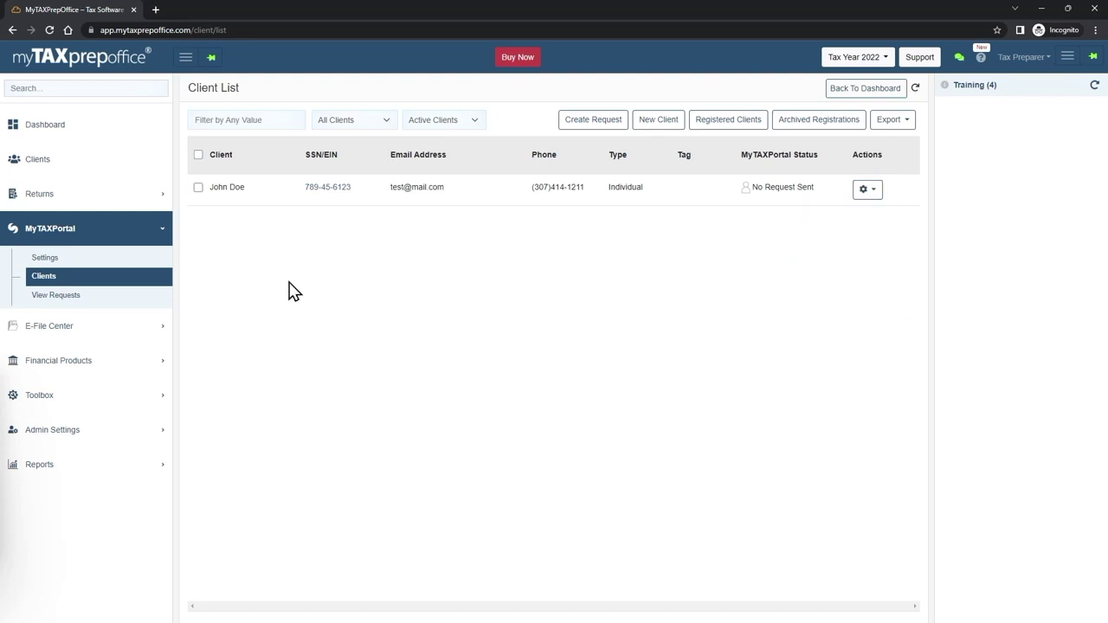
{"action": "left_click", "coordinate": [63, 299]}
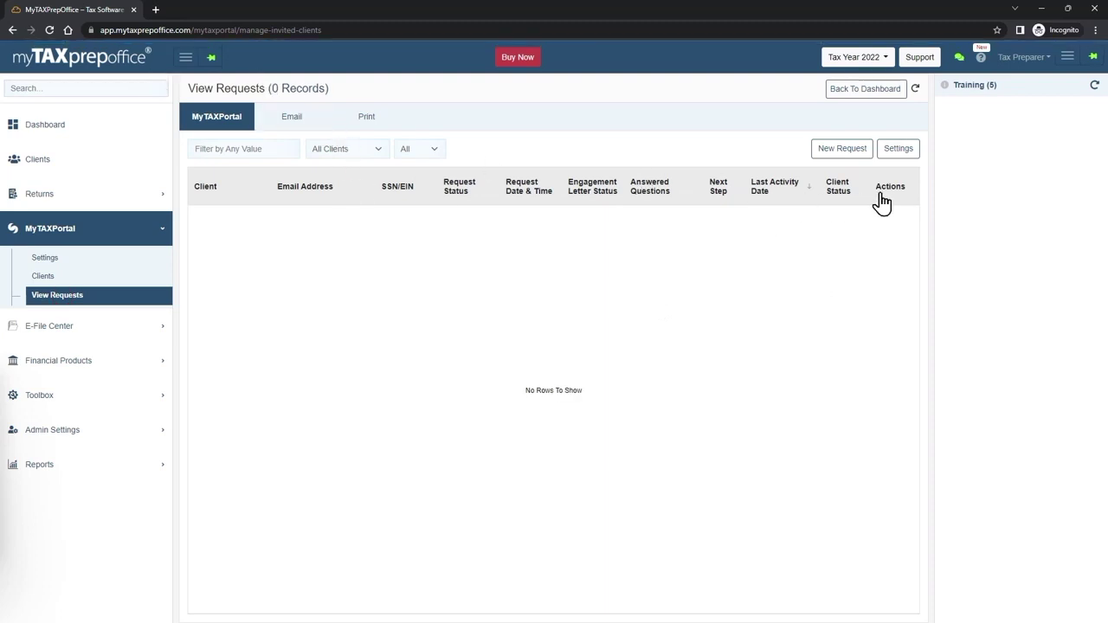
{"action": "left_click", "coordinate": [883, 207]}
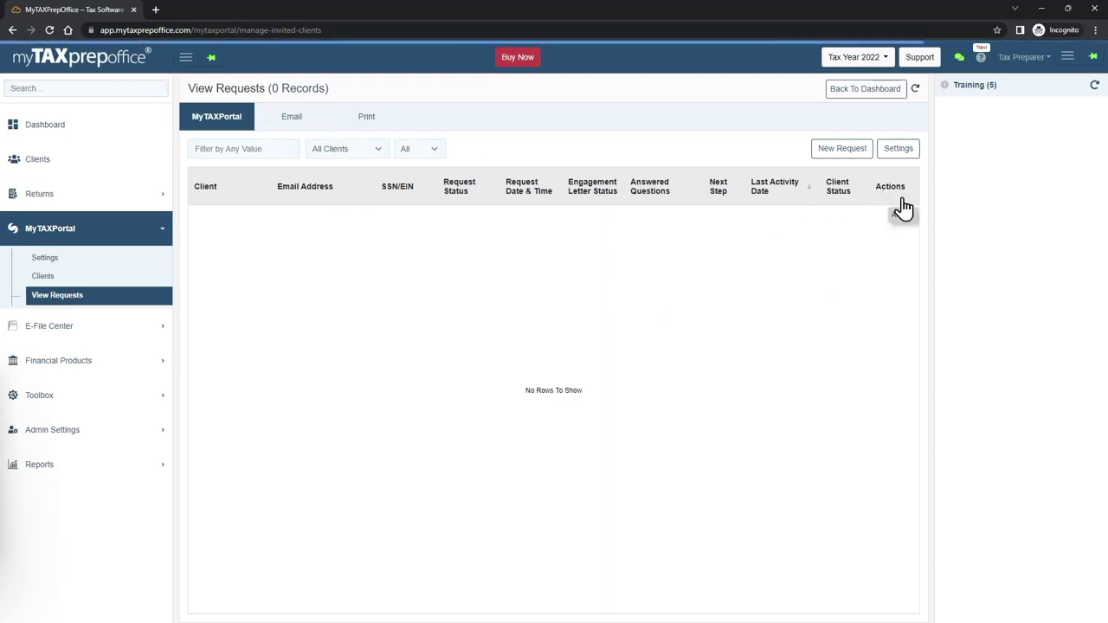